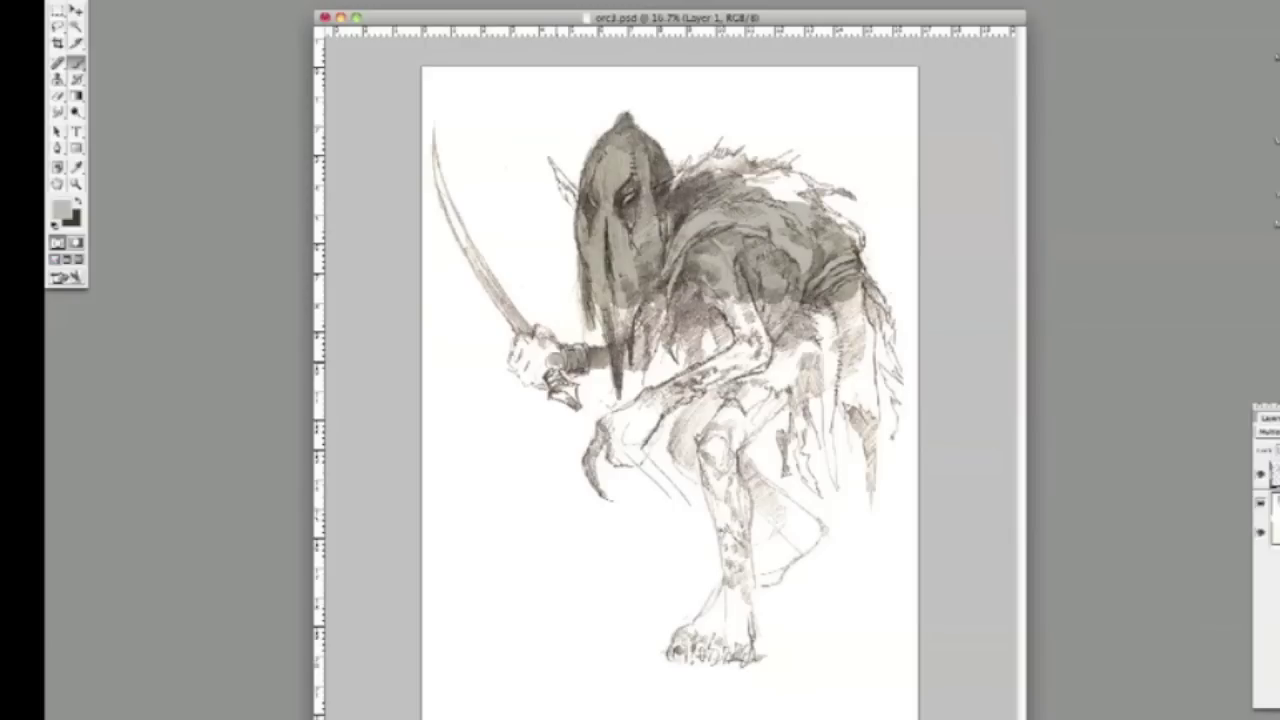
# Fill the goblin's unpainted sword, arms, ragged cloth and legs with flat grey tone beneath the pencil lines.
pyautogui.moveTo(443, 167)
pyautogui.mouseDown()
pyautogui.moveTo(495, 288)
pyautogui.moveTo(462, 245)
pyautogui.moveTo(575, 405)
pyautogui.moveTo(625, 364)
pyautogui.moveTo(617, 305)
pyautogui.moveTo(633, 362)
pyautogui.moveTo(655, 300)
pyautogui.moveTo(675, 300)
pyautogui.moveTo(690, 330)
pyautogui.moveTo(730, 320)
pyautogui.moveTo(770, 340)
pyautogui.moveTo(815, 340)
pyautogui.moveTo(868, 300)
pyautogui.moveTo(895, 430)
pyautogui.moveTo(870, 465)
pyautogui.moveTo(845, 440)
pyautogui.moveTo(805, 480)
pyautogui.moveTo(780, 450)
pyautogui.moveTo(800, 400)
pyautogui.moveTo(740, 445)
pyautogui.moveTo(700, 385)
pyautogui.moveTo(710, 510)
pyautogui.moveTo(780, 470)
pyautogui.moveTo(765, 560)
pyautogui.moveTo(815, 530)
pyautogui.moveTo(730, 580)
pyautogui.moveTo(700, 630)
pyautogui.moveTo(740, 640)
pyautogui.moveTo(607, 445)
pyautogui.moveTo(595, 480)
pyautogui.moveTo(690, 390)
pyautogui.moveTo(715, 330)
pyautogui.mouseUp()
pyautogui.press('e')
pyautogui.rightClick(600, 395)
pyautogui.press('Escape')
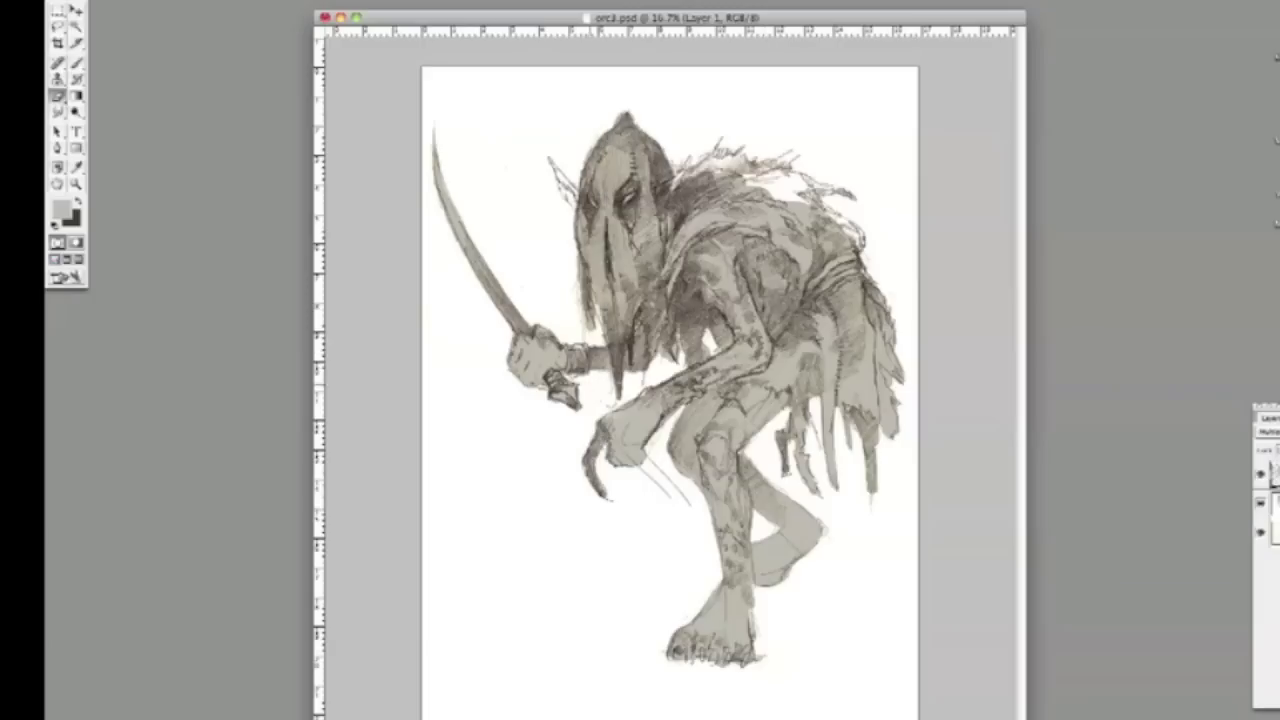
# Brush the grey base tone into the sword hand, the pointed ear and the shaggy fur on the back.
pyautogui.press('b')
pyautogui.moveTo(556, 360)
pyautogui.mouseDown()
pyautogui.moveTo(585, 345)
pyautogui.moveTo(540, 388)
pyautogui.mouseUp()
pyautogui.moveTo(548, 166); pyautogui.dragTo(575, 205)
pyautogui.moveTo(740, 172)
pyautogui.mouseDown()
pyautogui.moveTo(812, 192)
pyautogui.moveTo(864, 250)
pyautogui.mouseUp()
pyautogui.moveTo(740, 186)
pyautogui.mouseDown()
pyautogui.moveTo(682, 150)
pyautogui.moveTo(804, 150)
pyautogui.mouseUp()
pyautogui.press('e')
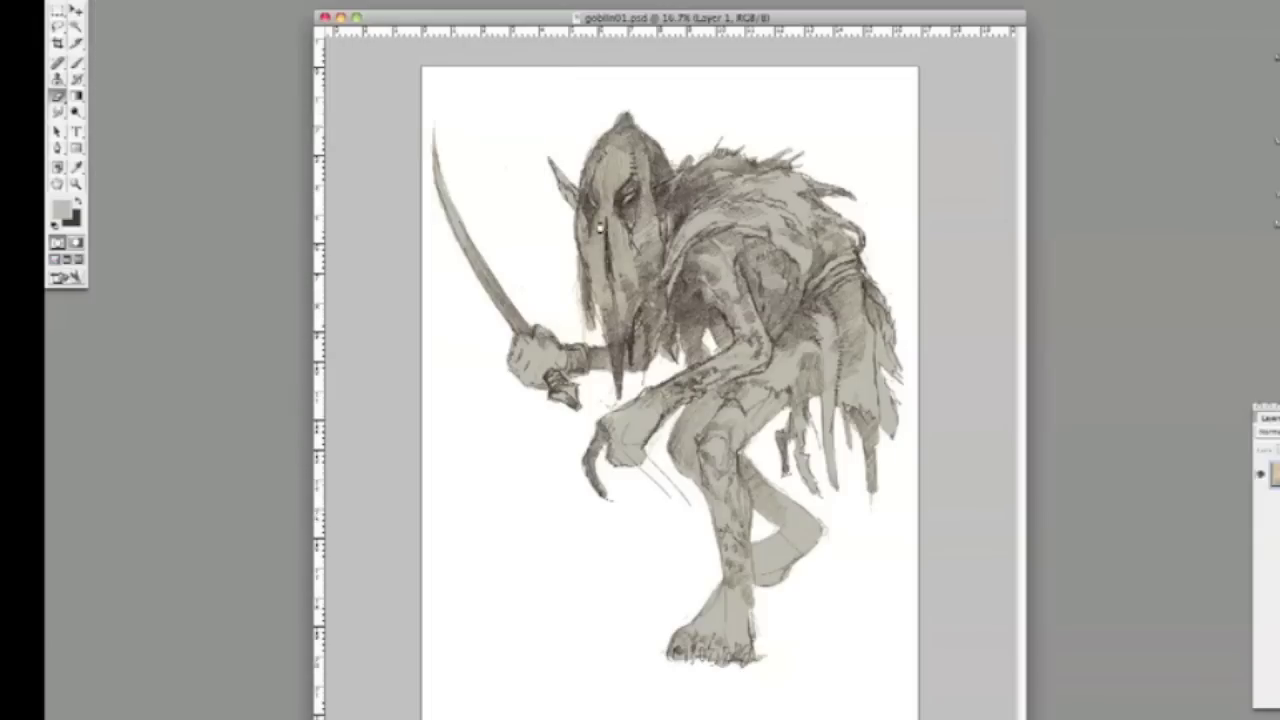
# Paste the mottled texture as a new layer and enlarge it to cover most of the goblin.
pyautogui.press('super+v')
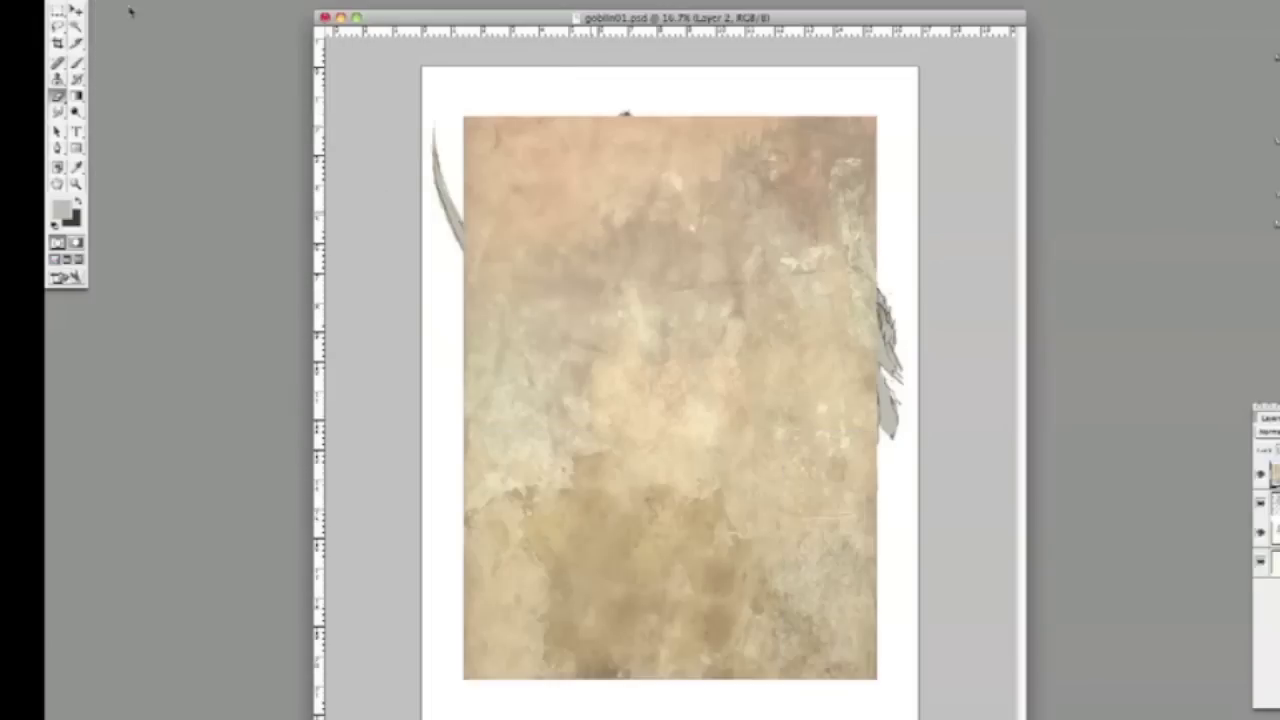
pyautogui.press('v')
pyautogui.moveTo(898, 90); pyautogui.dragTo(906, 62)
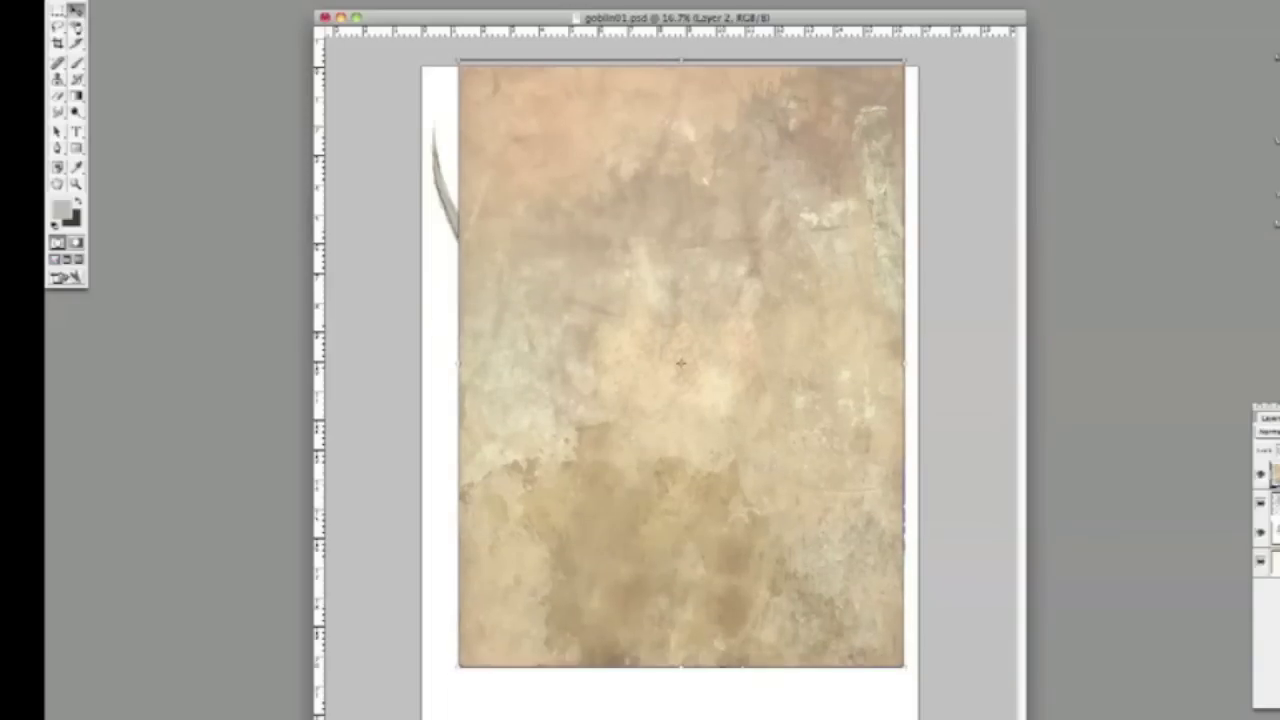
pyautogui.press('Return')
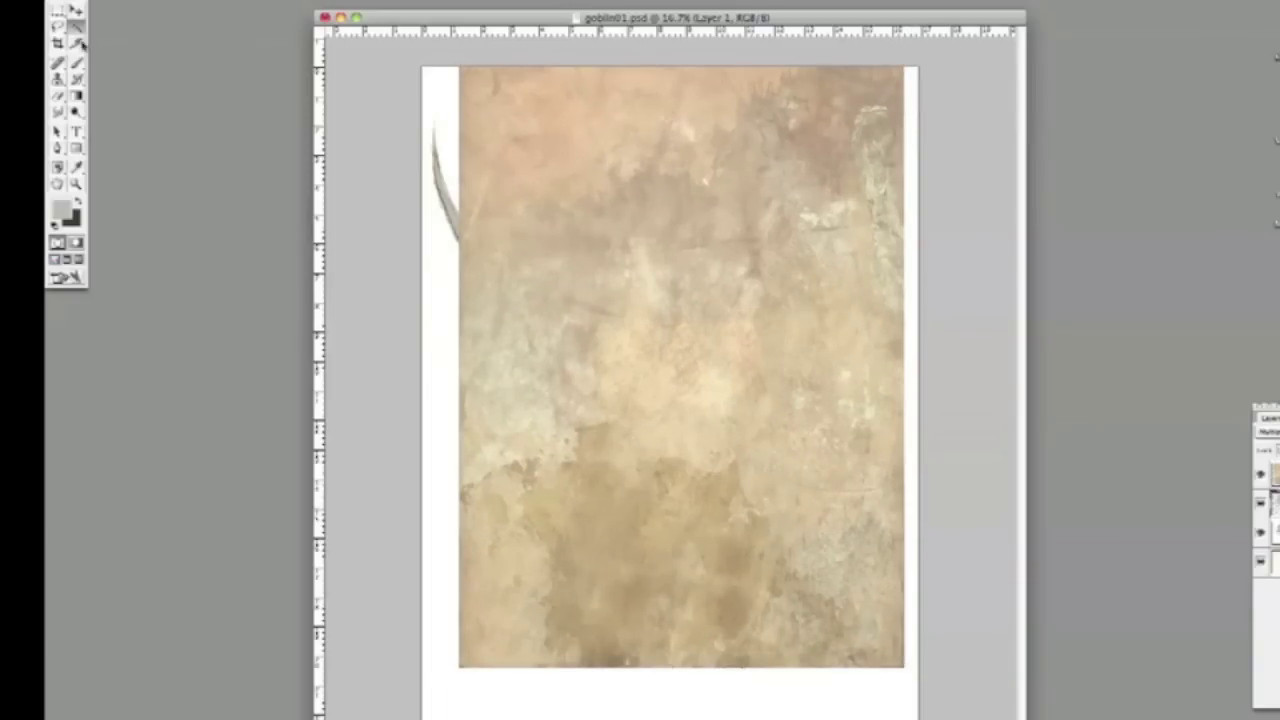
# Trim the texture to the goblin's silhouette by deleting everything outside the figure, leaving no selection active.
pyautogui.keyDown('super'); pyautogui.click(1203, 572); pyautogui.keyUp('super')
pyautogui.press('Delete')
pyautogui.press('super+d')
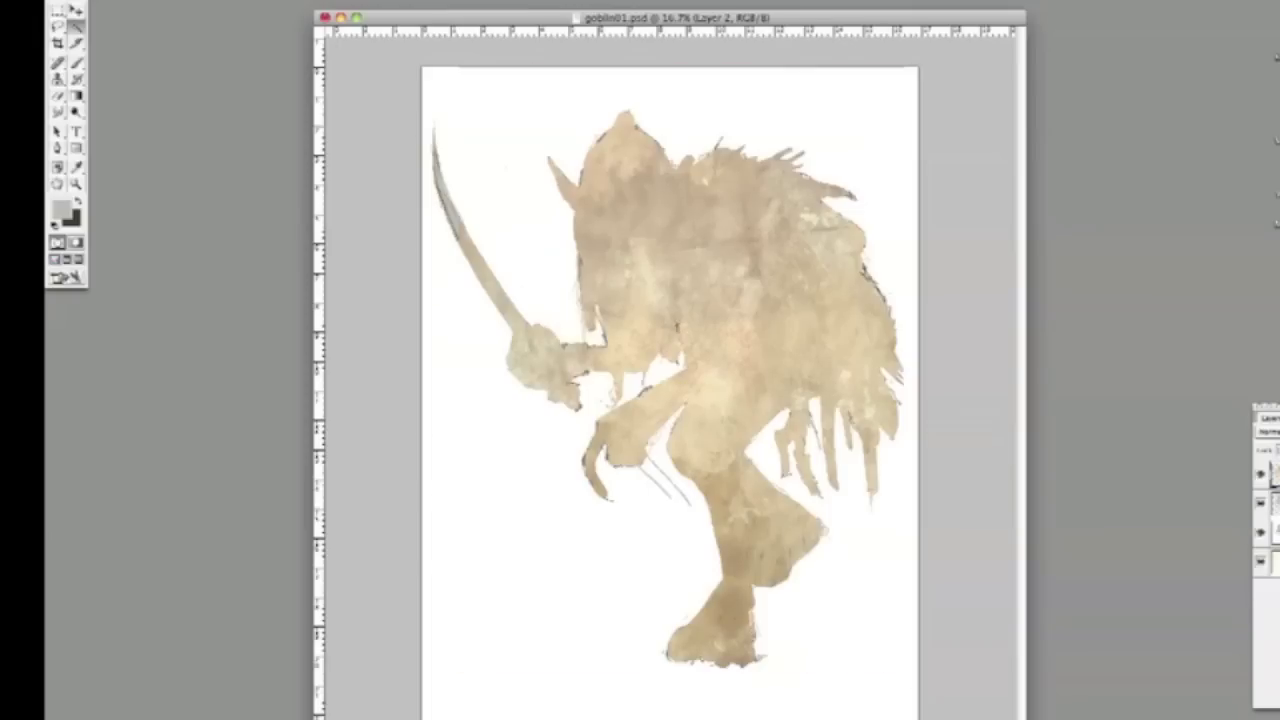
# Soften the texture's hard edge on the sword blade with the Eraser and set the texture layer's blend mode to Multiply.
pyautogui.press('e')
pyautogui.rightClick(458, 243)
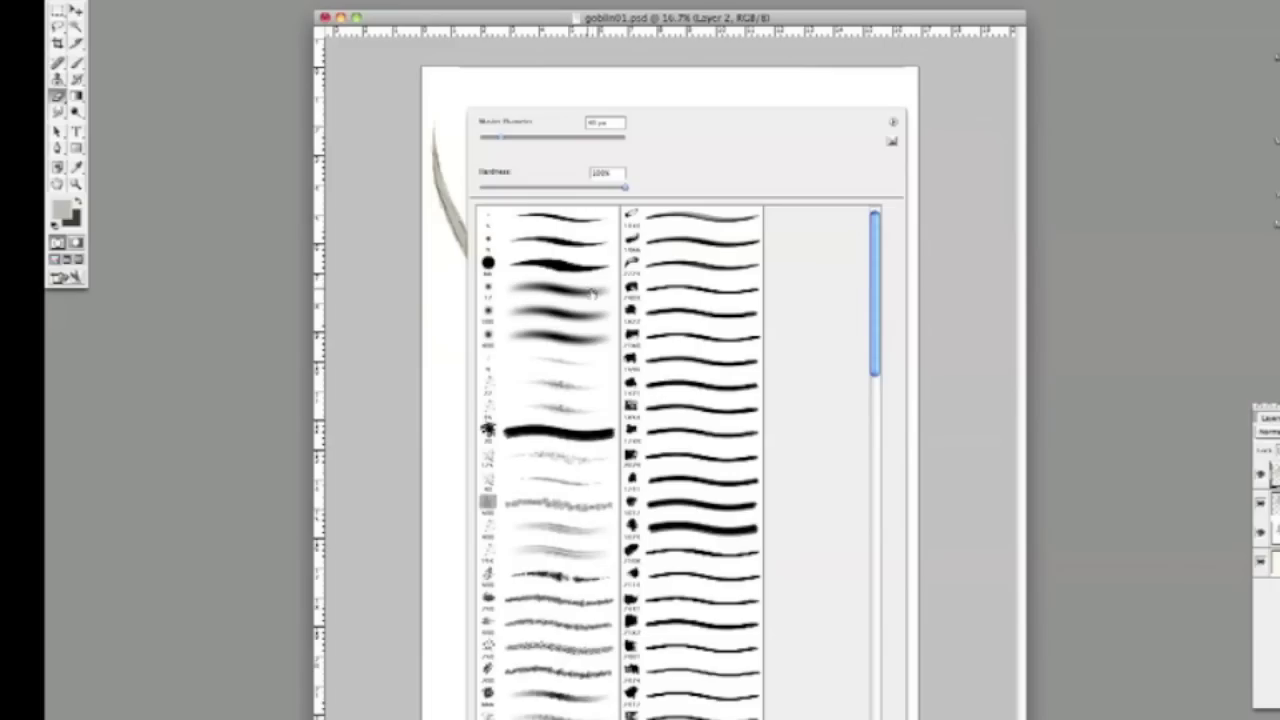
pyautogui.click(443, 294)
pyautogui.click(1266, 431)
pyautogui.click(1266, 469)
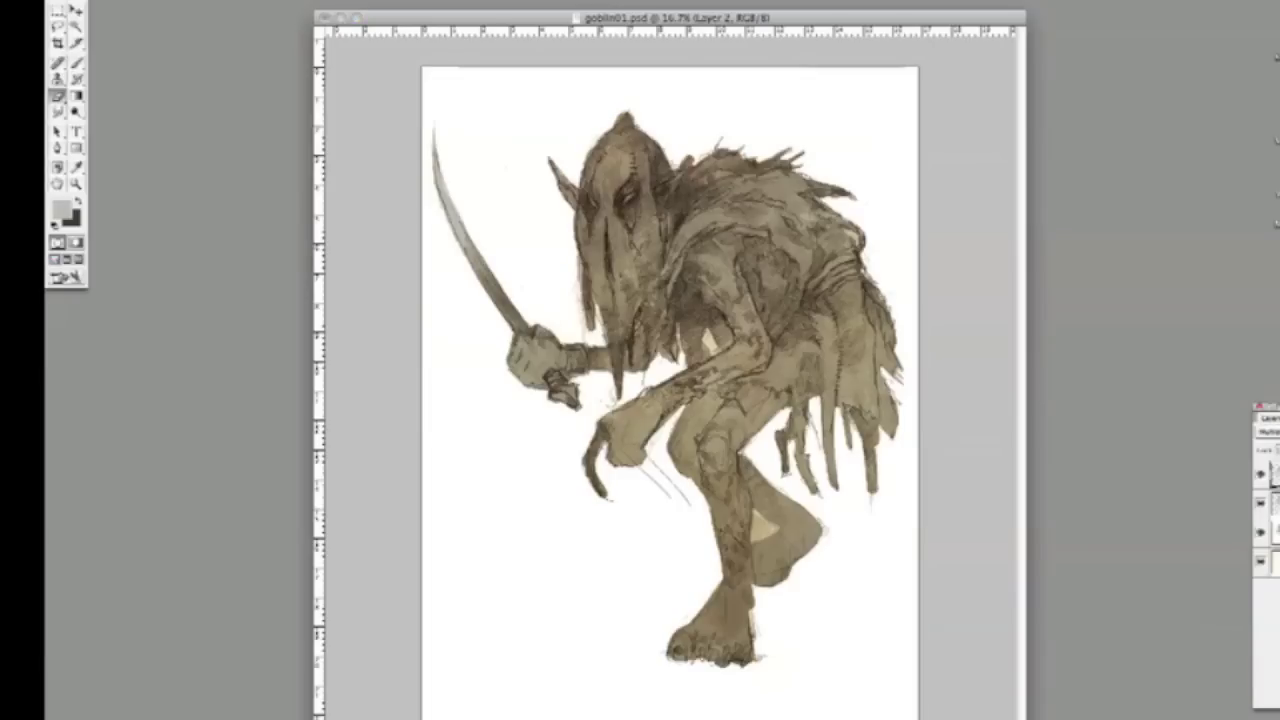
# Adjust the texture layer's Levels with input values 47, 1.21 and 226.
pyautogui.press('super+l')
pyautogui.moveTo(1094, 143); pyautogui.dragTo(1164, 141)
pyautogui.moveTo(1257, 141); pyautogui.dragTo(1238, 141)
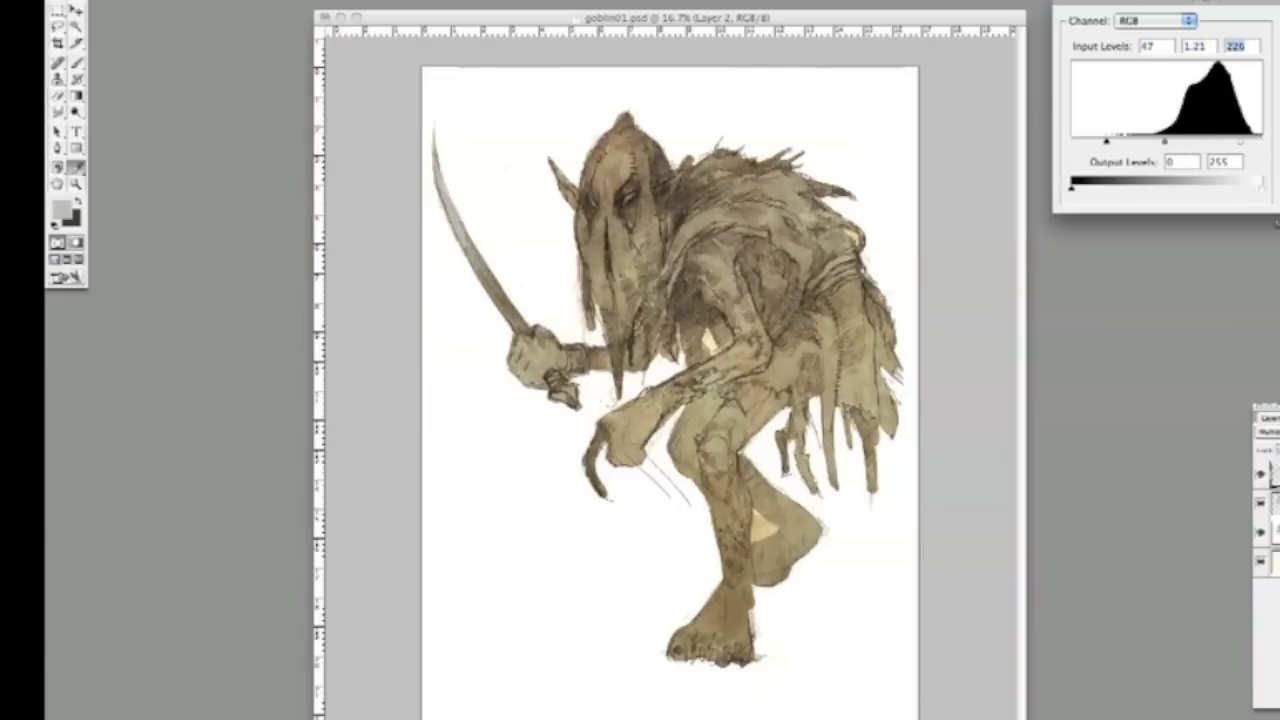
pyautogui.press('Return')
# Erase the texture from the gap between the goblin's legs.
pyautogui.press('e')
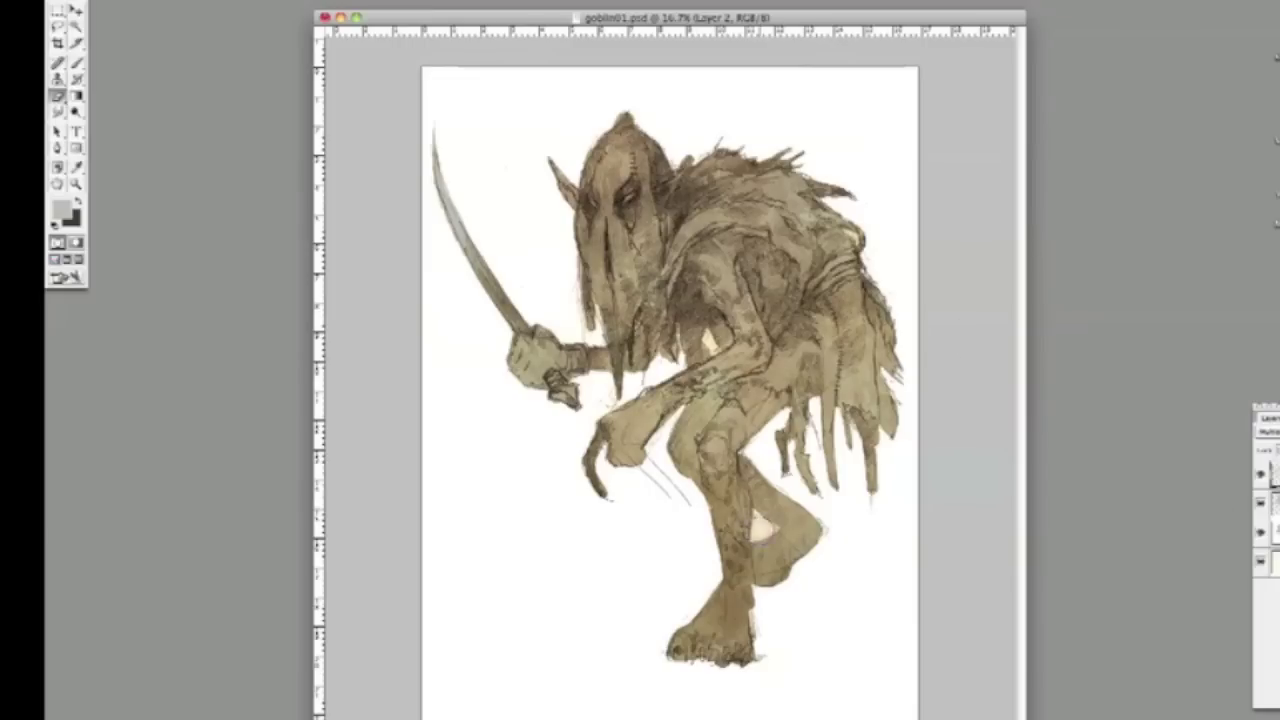
pyautogui.rightClick(761, 529)
pyautogui.press('Escape')
# Paint white over the stray sketch lines below the clawed hand on the Background copy layer and save goblin01.psd.
pyautogui.hotkey('alt', '[')
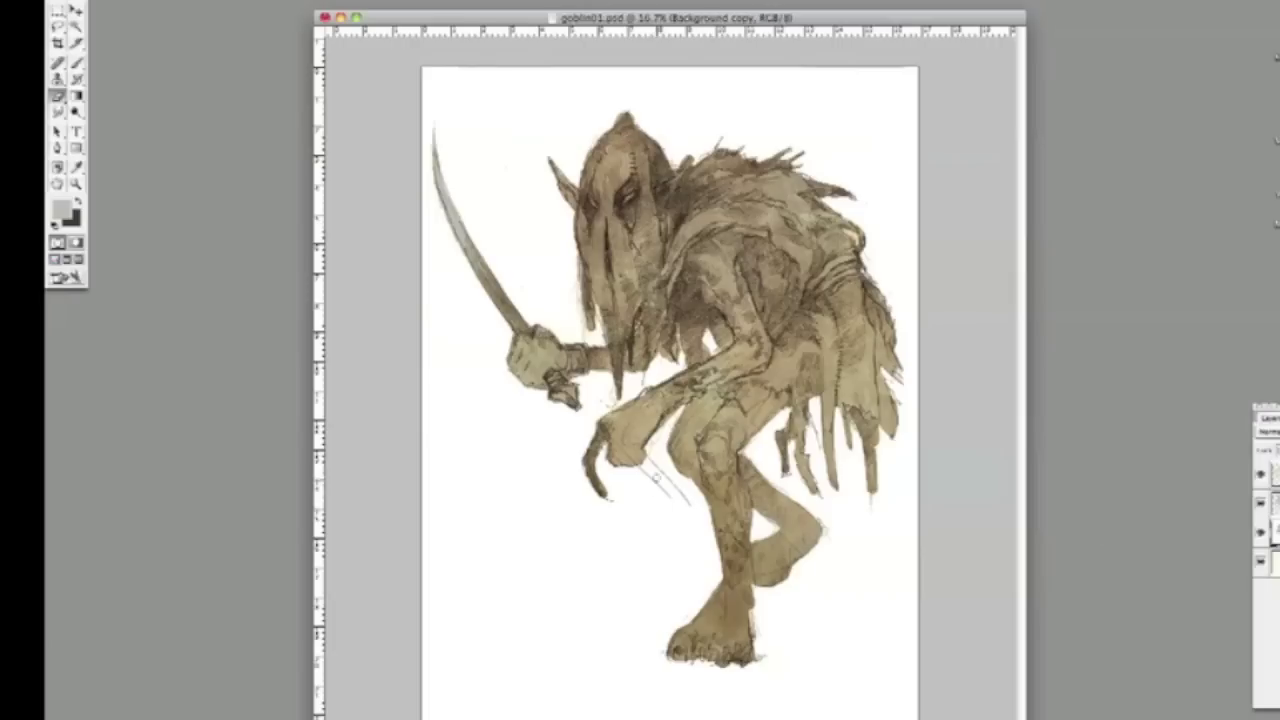
pyautogui.press('b')
pyautogui.keyDown('alt'); pyautogui.click(651, 480); pyautogui.keyUp('alt')
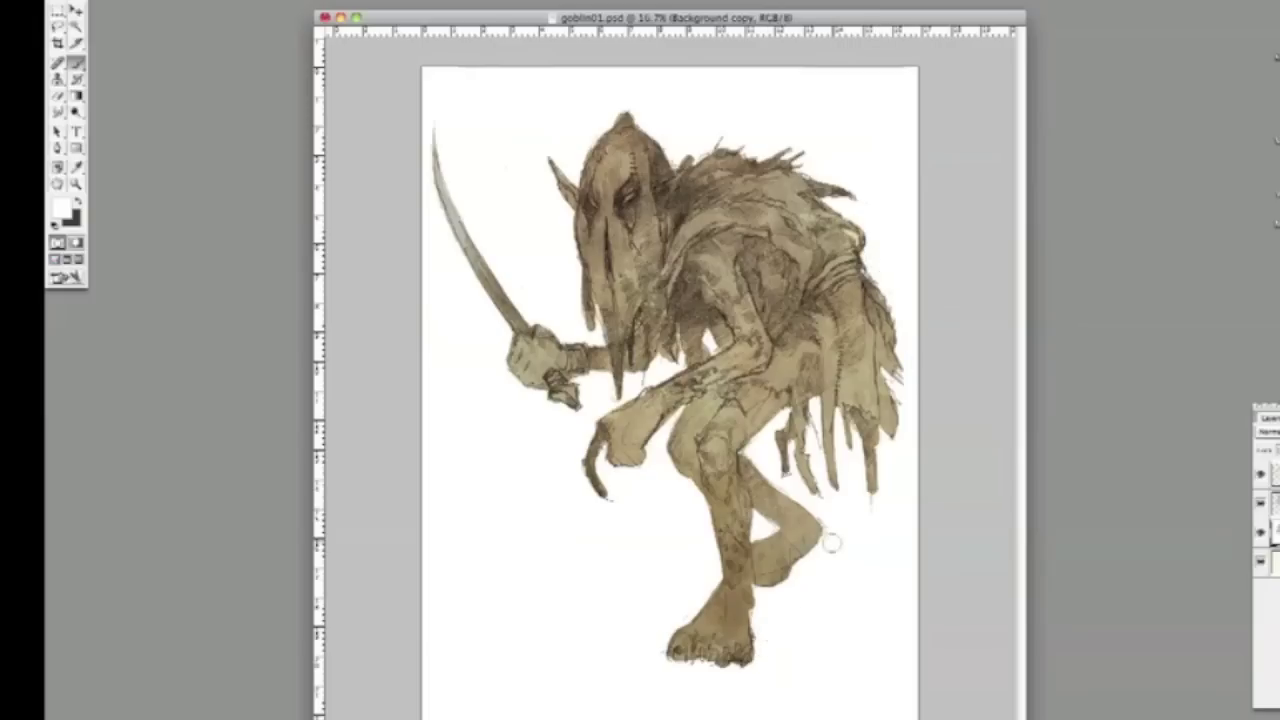
pyautogui.press('super+s')
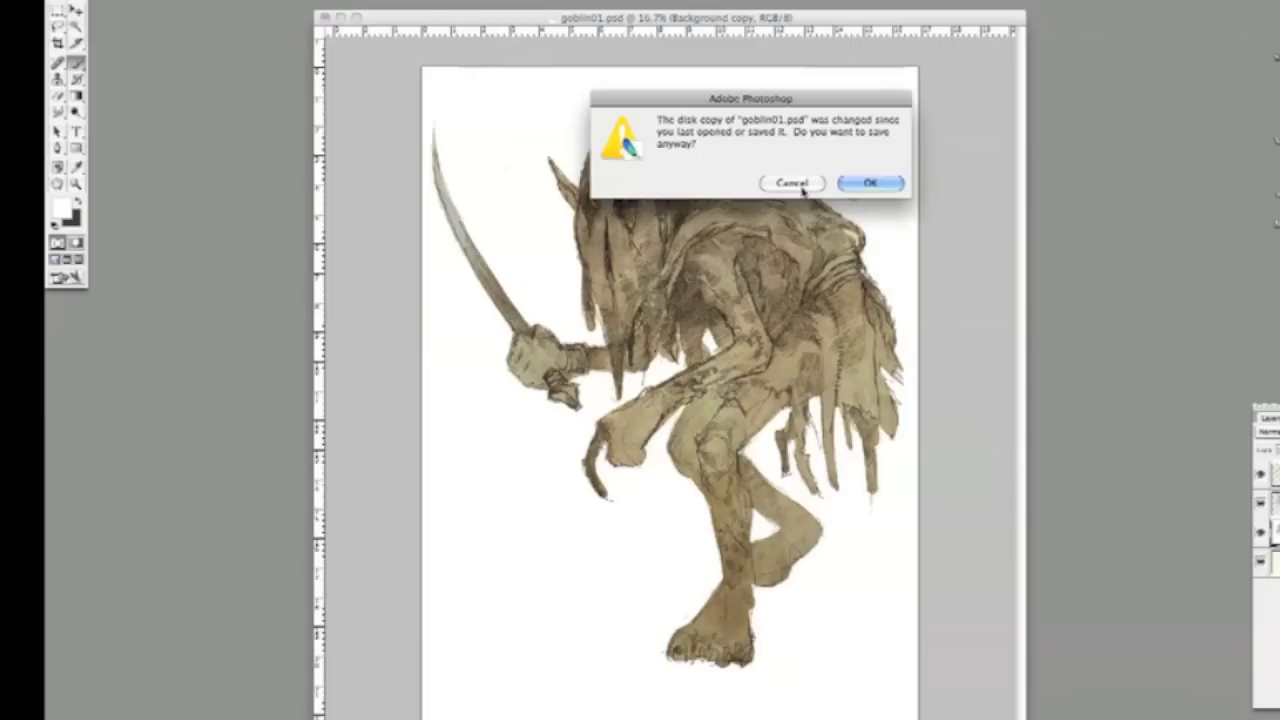
pyautogui.press('Return')
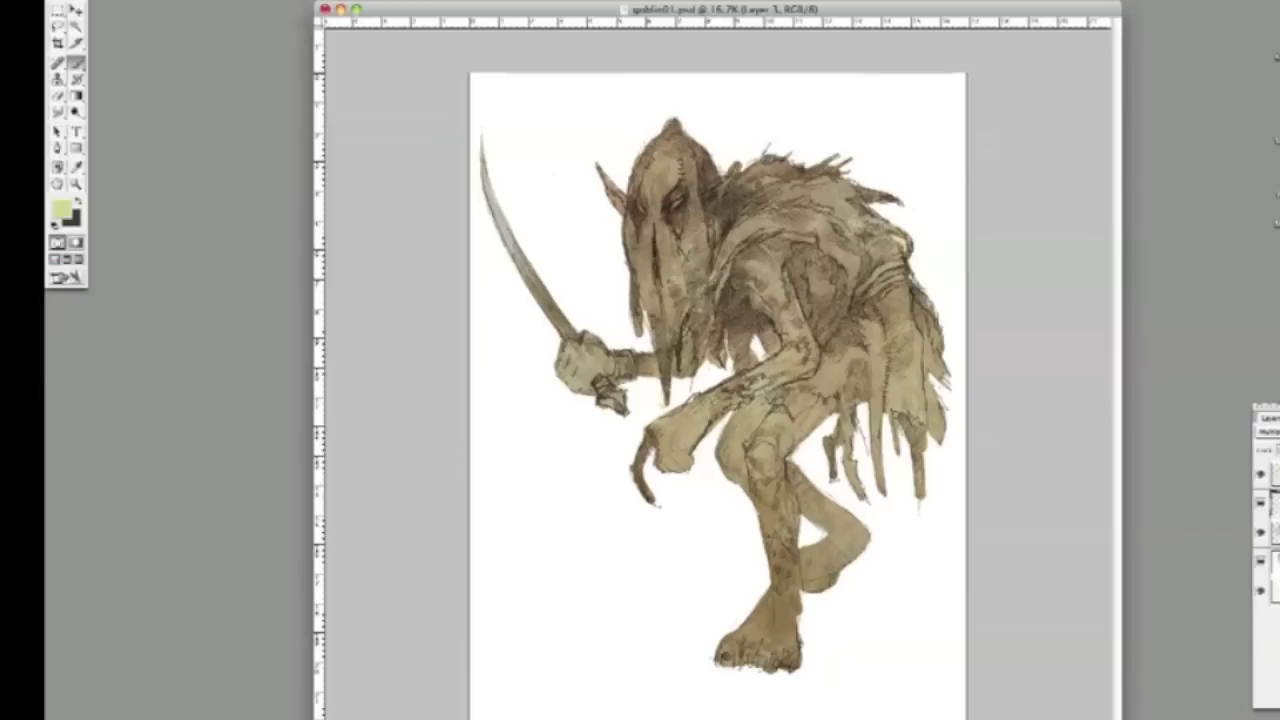
# Paint yellow-green and pale blue-green colour variations over the goblin's cloak, back and hip cloth.
pyautogui.moveTo(800, 252)
pyautogui.mouseDown()
pyautogui.moveTo(804, 300)
pyautogui.moveTo(870, 280)
pyautogui.moveTo(635, 220)
pyautogui.moveTo(760, 185)
pyautogui.mouseUp()
pyautogui.moveTo(600, 375)
pyautogui.mouseDown()
pyautogui.moveTo(645, 362)
pyautogui.moveTo(680, 235)
pyautogui.moveTo(785, 550)
pyautogui.moveTo(845, 340)
pyautogui.moveTo(910, 480)
pyautogui.moveTo(900, 275)
pyautogui.moveTo(815, 320)
pyautogui.moveTo(770, 300)
pyautogui.moveTo(665, 450)
pyautogui.moveTo(590, 378)
pyautogui.moveTo(655, 376)
pyautogui.moveTo(686, 318)
pyautogui.moveTo(650, 390)
pyautogui.moveTo(640, 258)
pyautogui.moveTo(560, 330)
pyautogui.moveTo(577, 382)
pyautogui.moveTo(778, 362)
pyautogui.moveTo(814, 318)
pyautogui.moveTo(916, 425)
pyautogui.moveTo(757, 454)
pyautogui.moveTo(785, 569)
pyautogui.moveTo(771, 657)
pyautogui.moveTo(758, 583)
pyautogui.moveTo(780, 383)
pyautogui.moveTo(800, 404)
pyautogui.moveTo(842, 322)
pyautogui.moveTo(816, 376)
pyautogui.moveTo(845, 325)
pyautogui.moveTo(860, 350)
pyautogui.moveTo(840, 355)
pyautogui.moveTo(835, 335)
pyautogui.mouseUp()
pyautogui.keyDown('alt'); pyautogui.click(824, 342); pyautogui.keyUp('alt')
pyautogui.keyDown('alt'); pyautogui.click(852, 338); pyautogui.keyUp('alt')
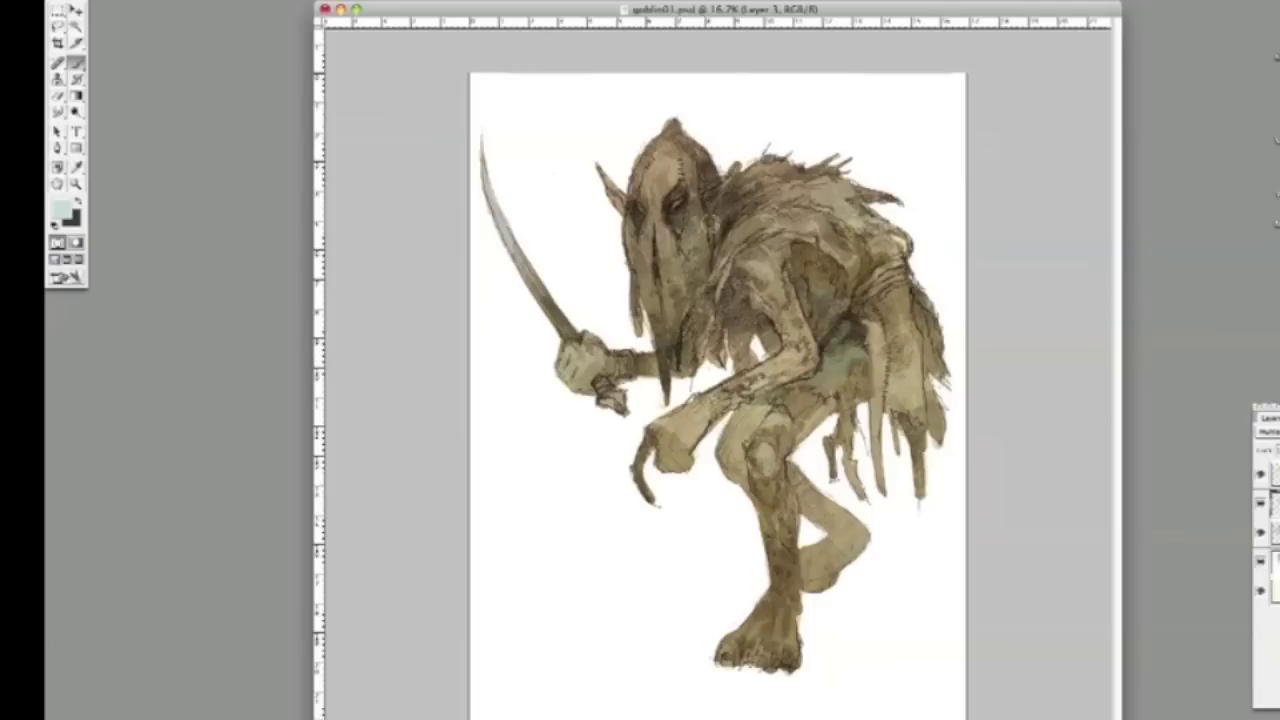
pyautogui.moveTo(848, 240); pyautogui.dragTo(876, 206)
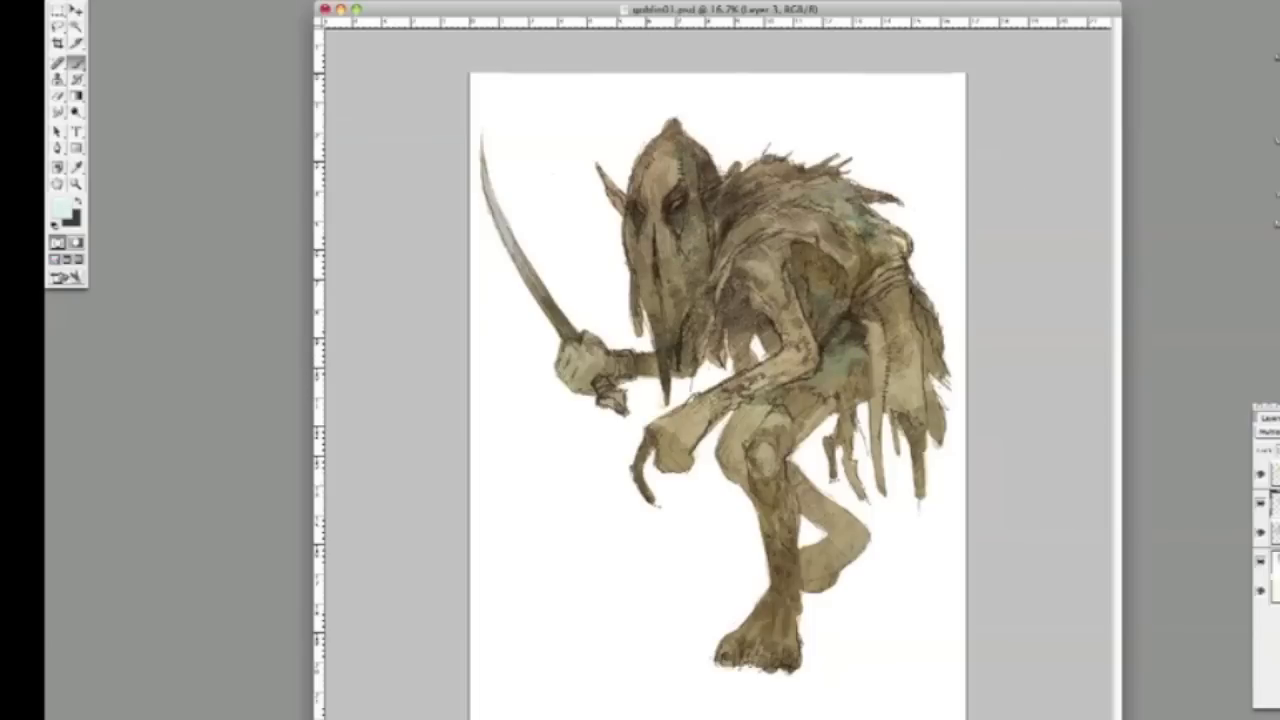
# Tint the goblin's bent arm, hand and face with a muted pinkish beige.
pyautogui.moveTo(778, 322)
pyautogui.mouseDown()
pyautogui.moveTo(810, 318)
pyautogui.moveTo(775, 300)
pyautogui.moveTo(795, 335)
pyautogui.moveTo(660, 425)
pyautogui.moveTo(670, 450)
pyautogui.moveTo(700, 395)
pyautogui.moveTo(585, 380)
pyautogui.mouseUp()
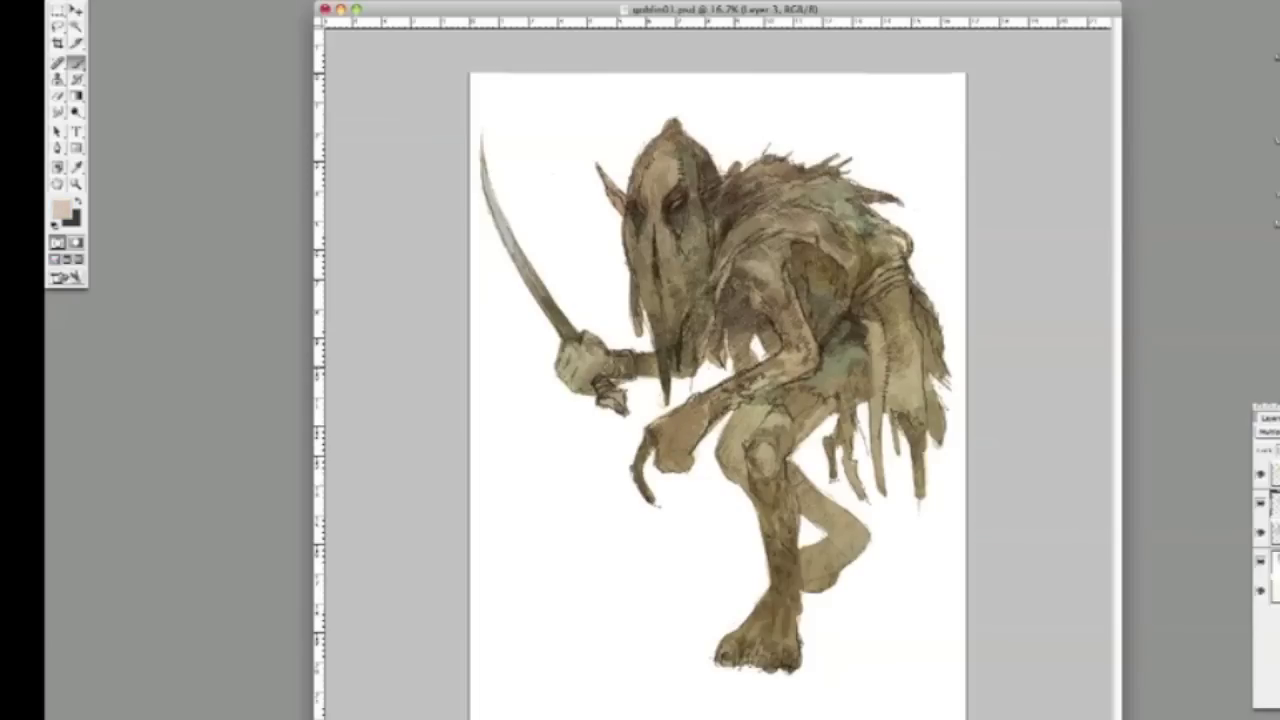
pyautogui.moveTo(651, 248); pyautogui.dragTo(664, 197)
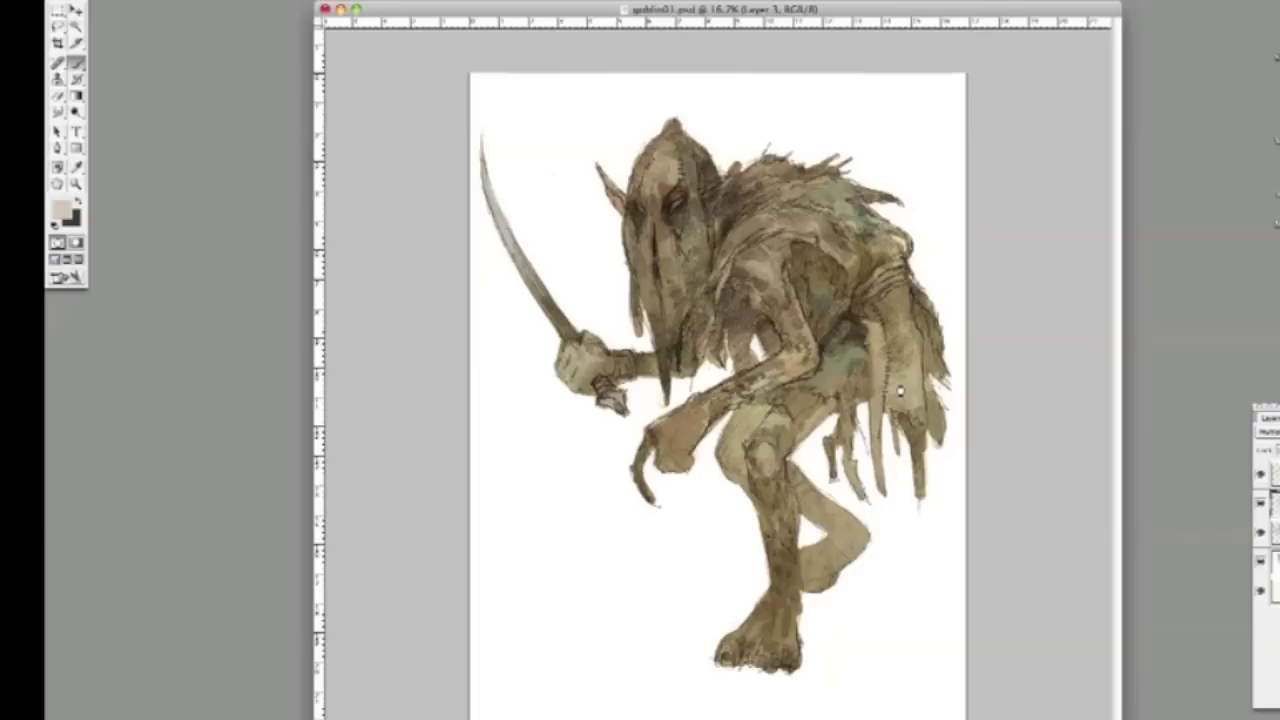
# Select the area outside the goblin with the Magic Wand and delete the white surround from the Background copy layer.
pyautogui.hotkey('alt', '[')
pyautogui.hotkey('alt', '[')
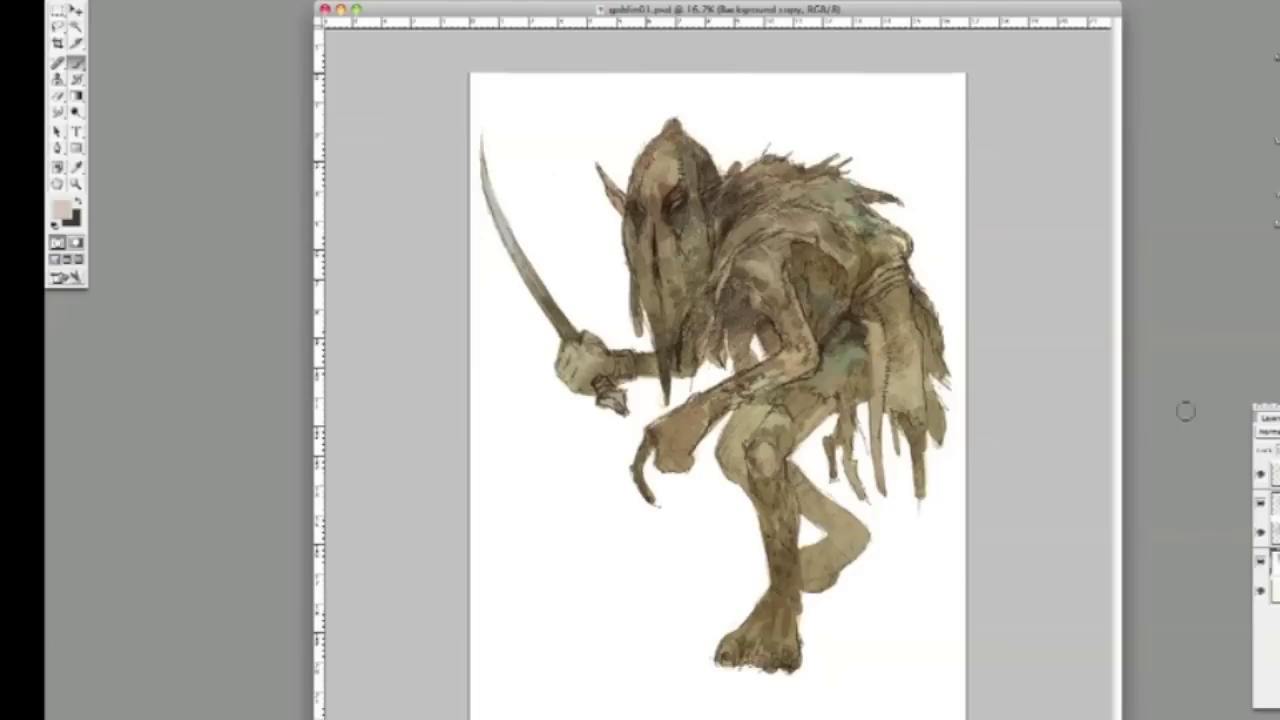
pyautogui.press('w')
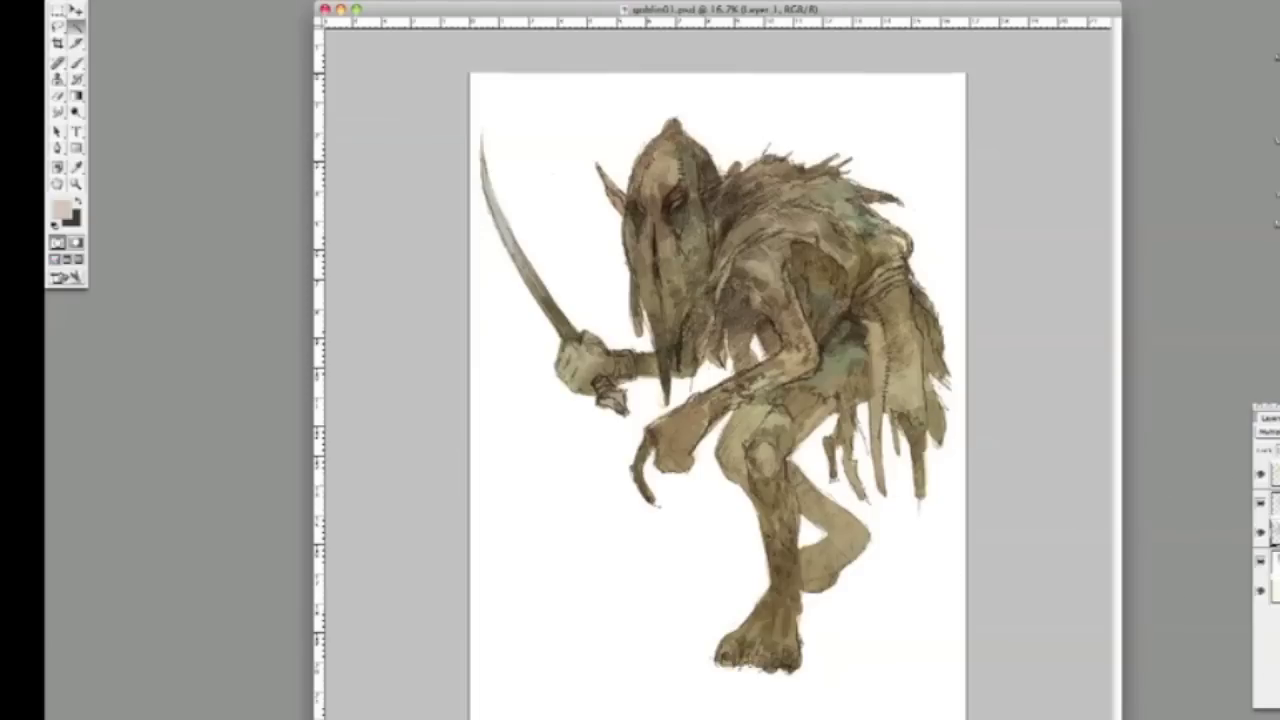
pyautogui.press('Delete')
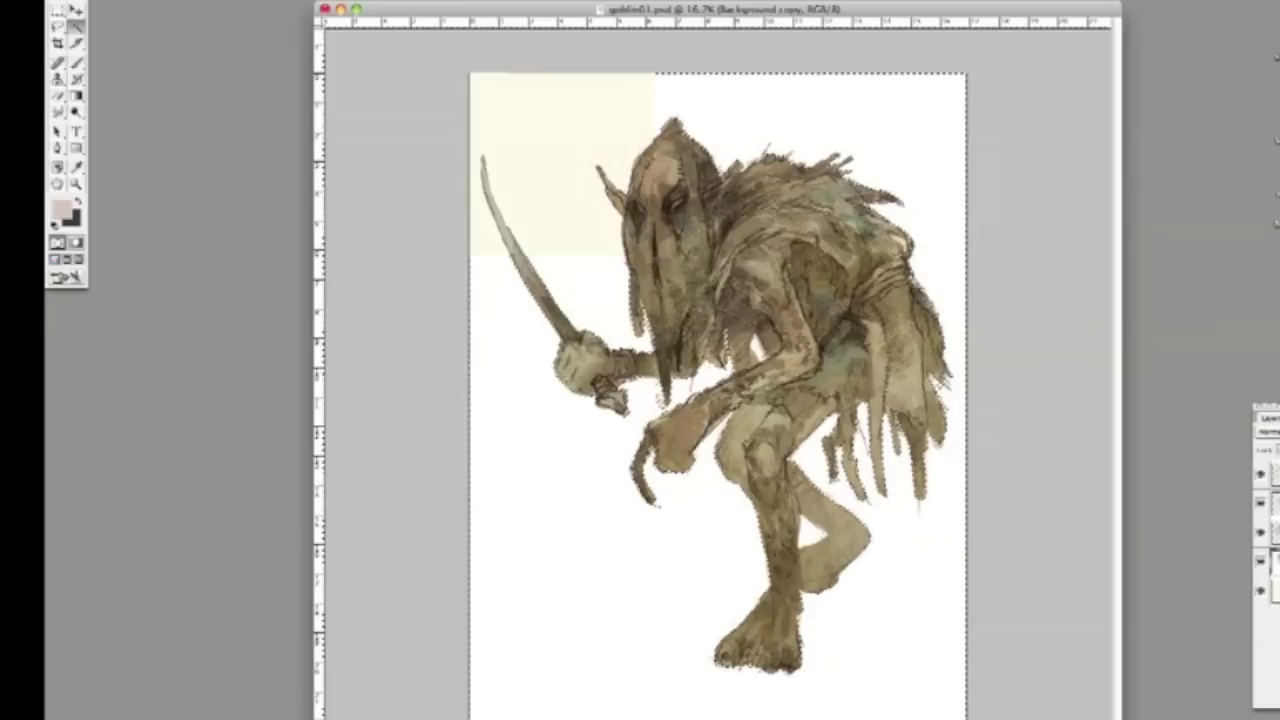
# Apply a vertical gradient to the Background layer, fading from cream behind the torso to dark grey-brown at the feet.
pyautogui.hotkey('alt', '[')
pyautogui.press('g')
pyautogui.press('d')
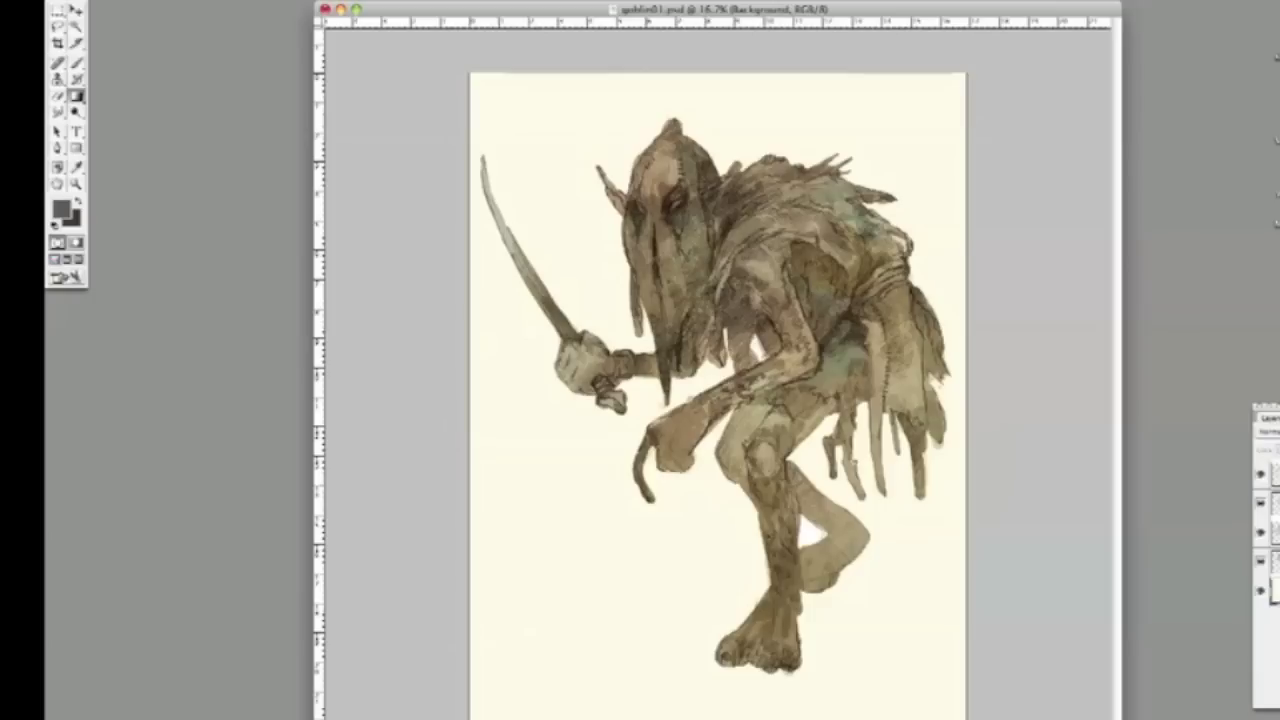
pyautogui.click(121, 3)
pyautogui.moveTo(797, 425); pyautogui.dragTo(885, 719)
# Remove the leftover white patch between the goblin's legs on the Background copy layer.
pyautogui.hotkey('alt', ']')
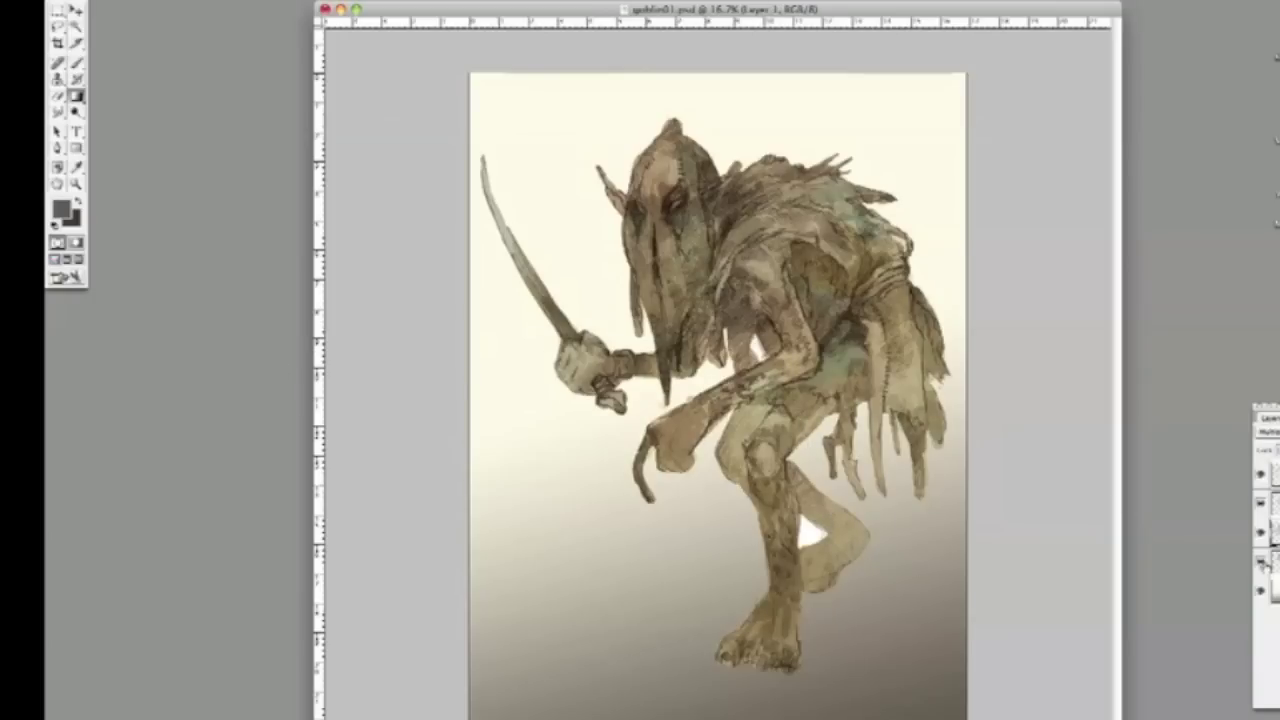
pyautogui.hotkey('alt', ']')
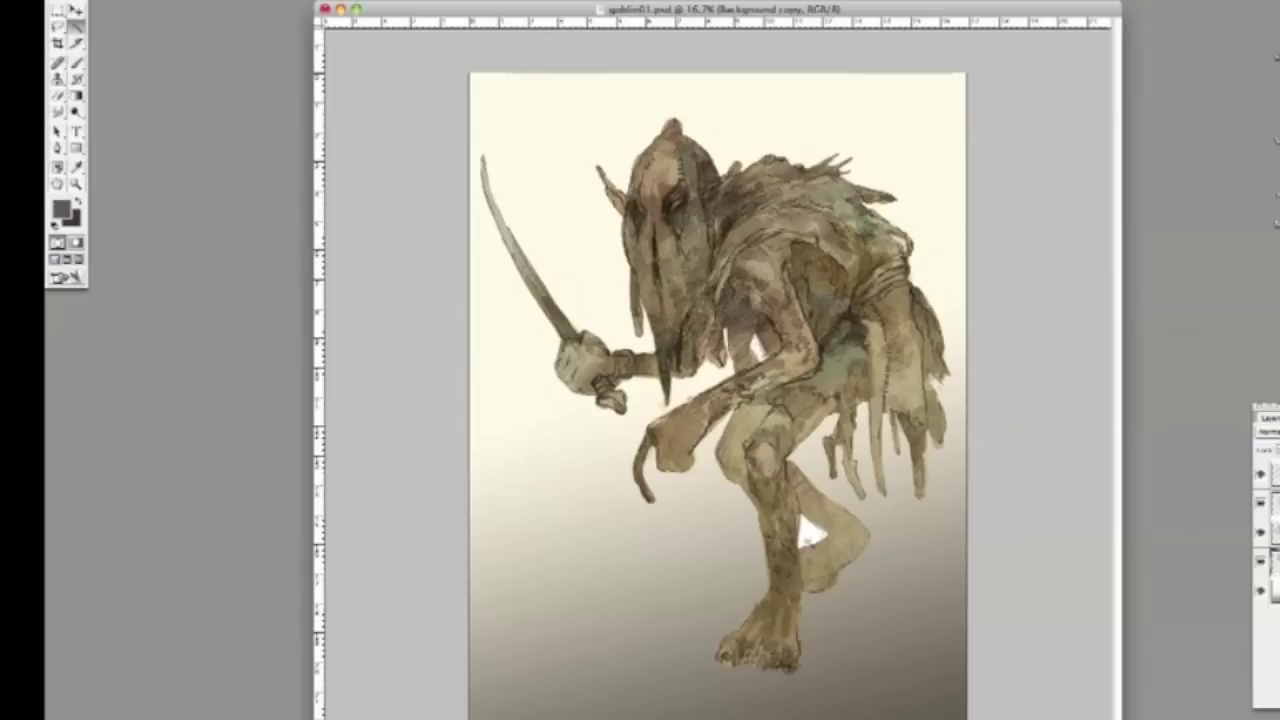
pyautogui.press('e')
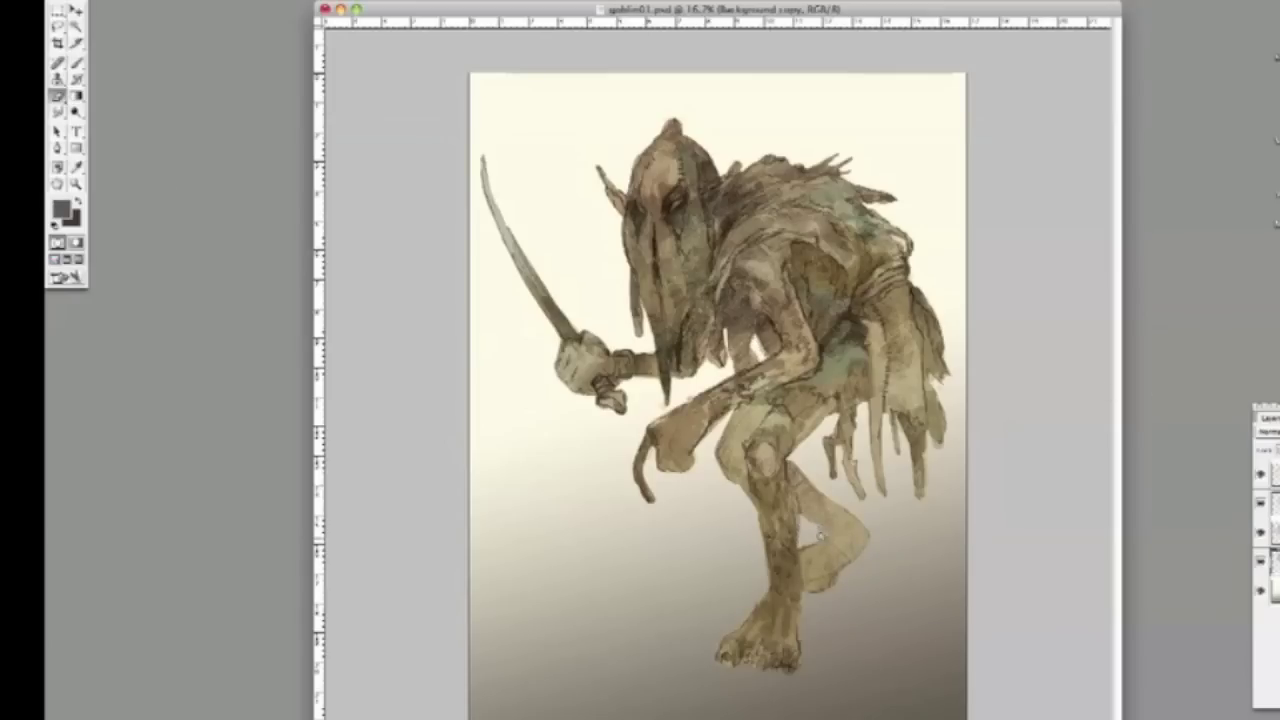
# Open a texture image from the textures folder, paste it into goblin01.psd and set its layer to Multiply behind the goblin.
pyautogui.press('super+minus')
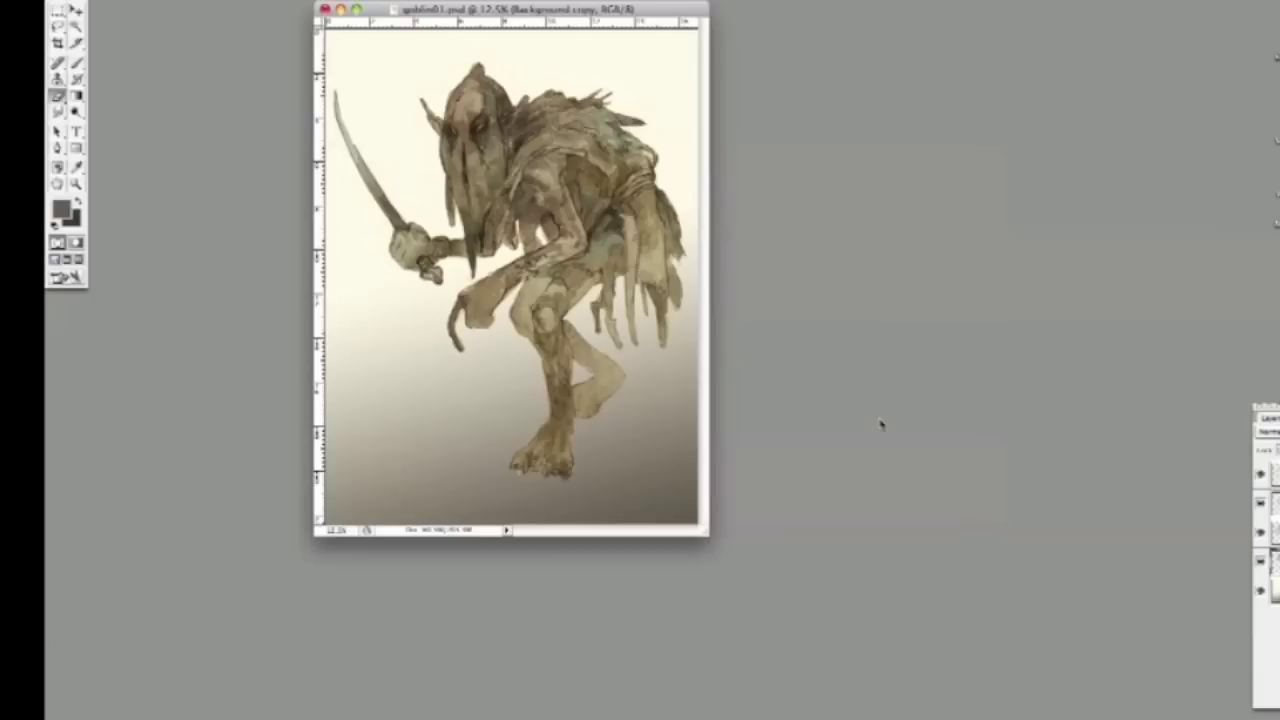
pyautogui.press('super+o')
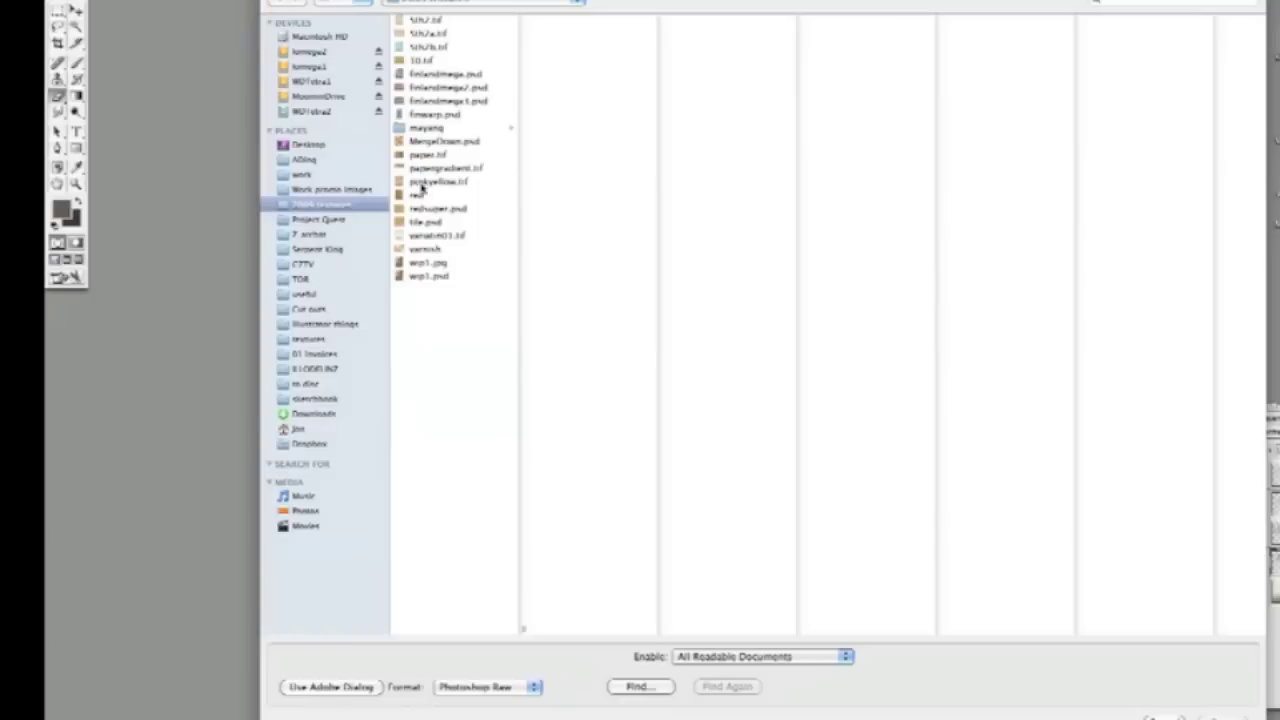
pyautogui.doubleClick(438, 157)
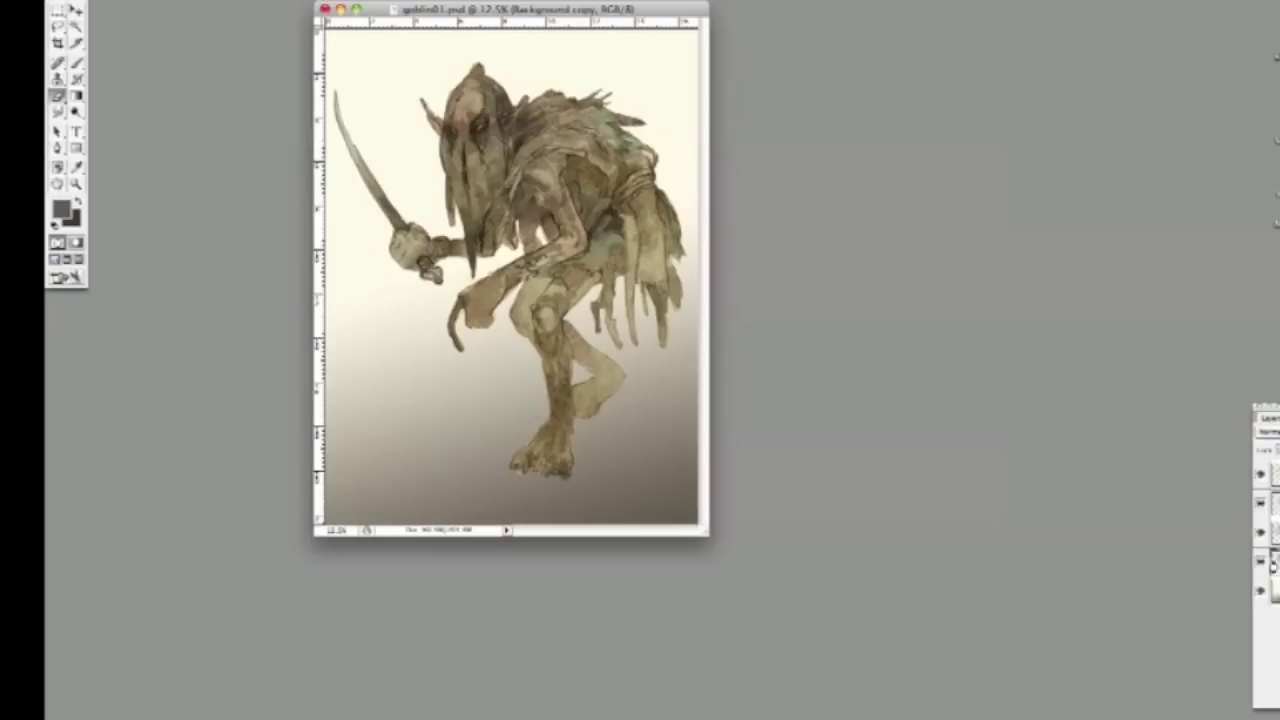
pyautogui.press('super+v')
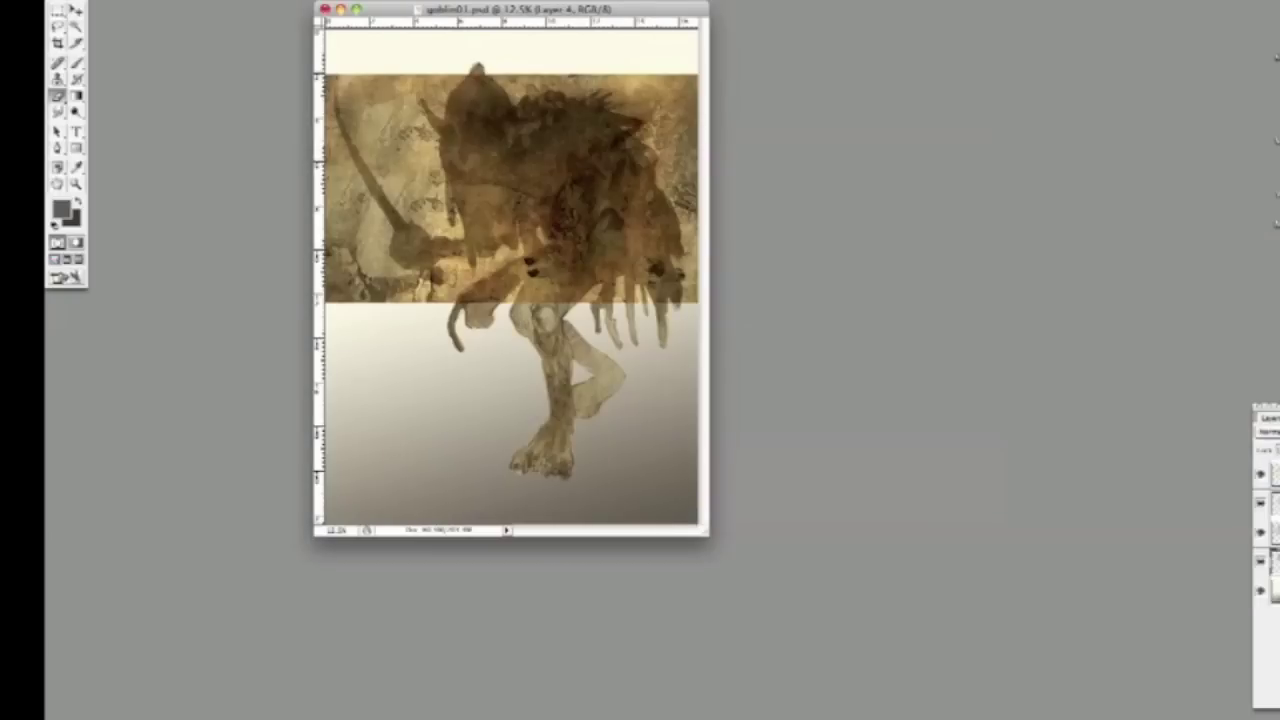
pyautogui.click(1266, 431)
pyautogui.click(1266, 470)
# Enlarge and rotate the background texture to portrait orientation so it covers the whole canvas, and merge it into the Background layer.
pyautogui.moveTo(706, 535); pyautogui.dragTo(1056, 716)
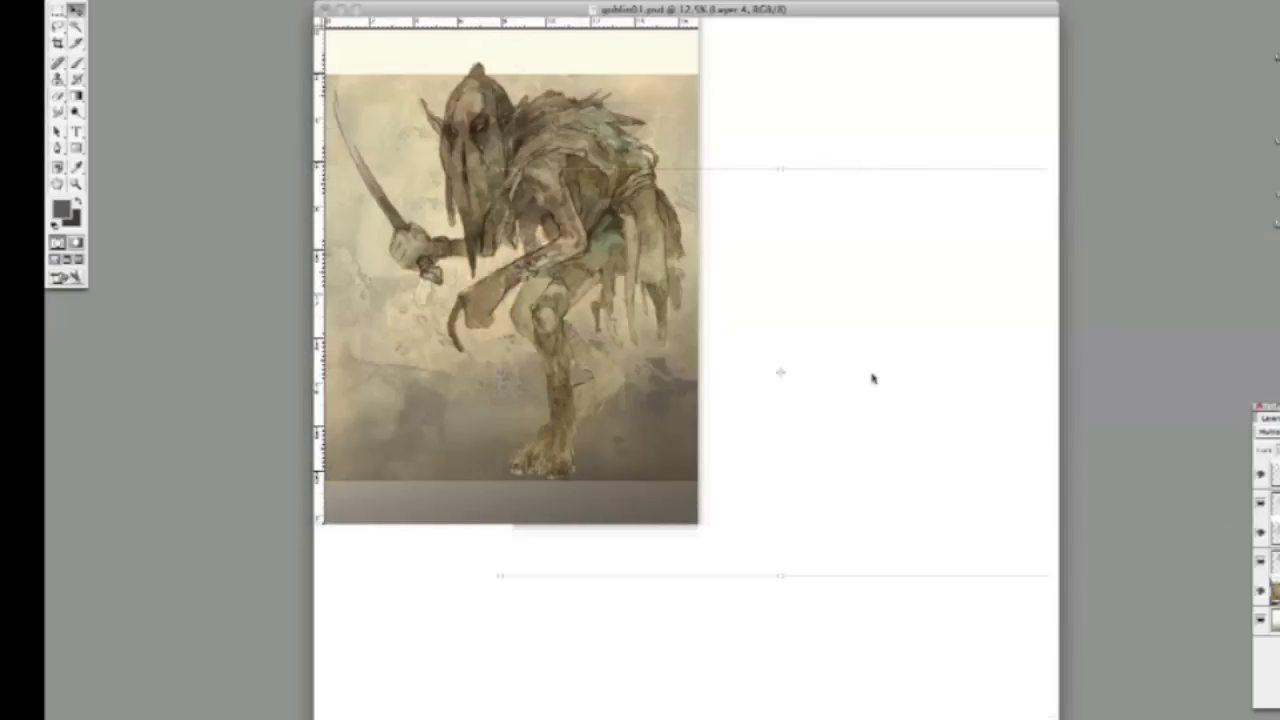
pyautogui.press('super+t')
pyautogui.moveTo(531, 118); pyautogui.dragTo(1020, 98)
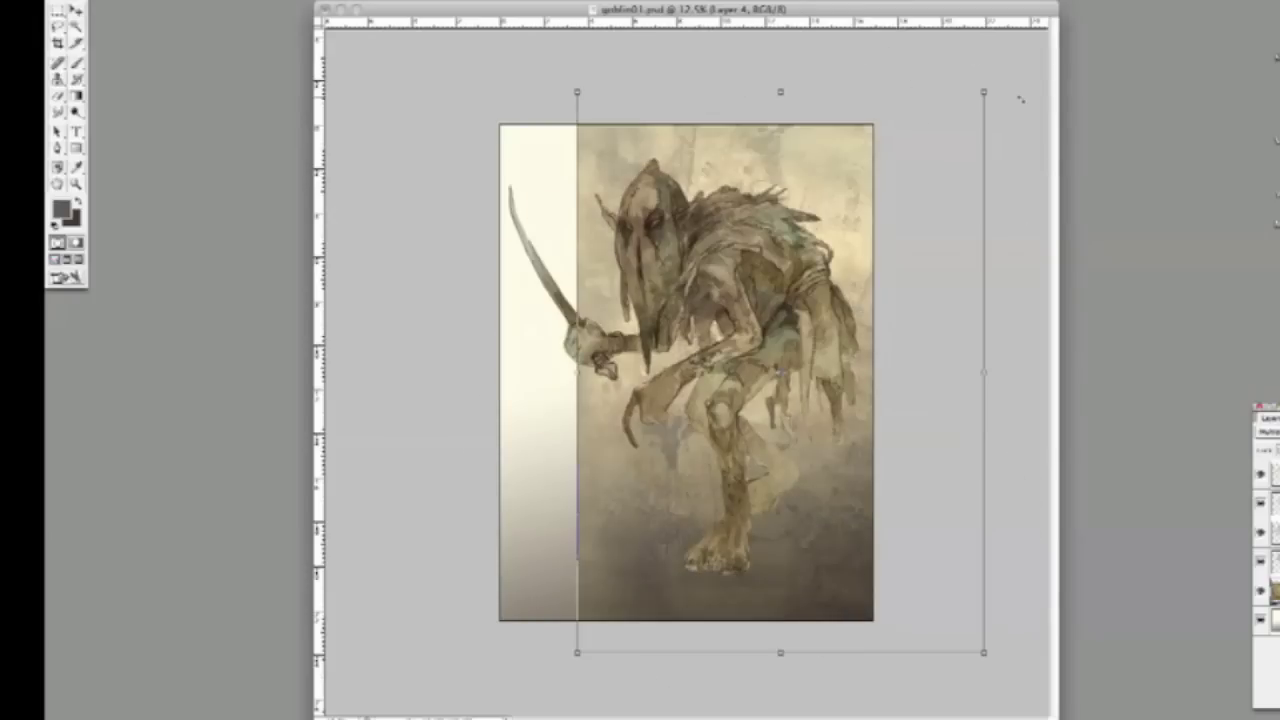
pyautogui.moveTo(756, 175); pyautogui.dragTo(660, 169)
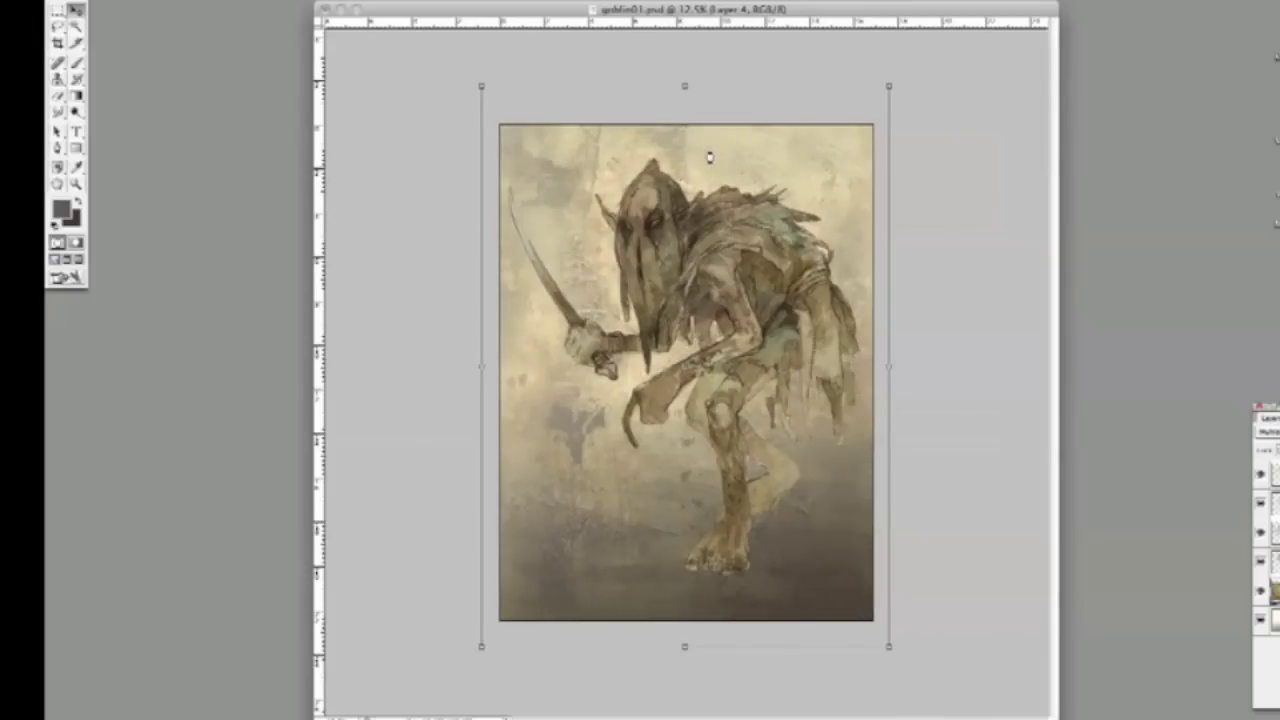
pyautogui.press('Return')
pyautogui.press('super+e')
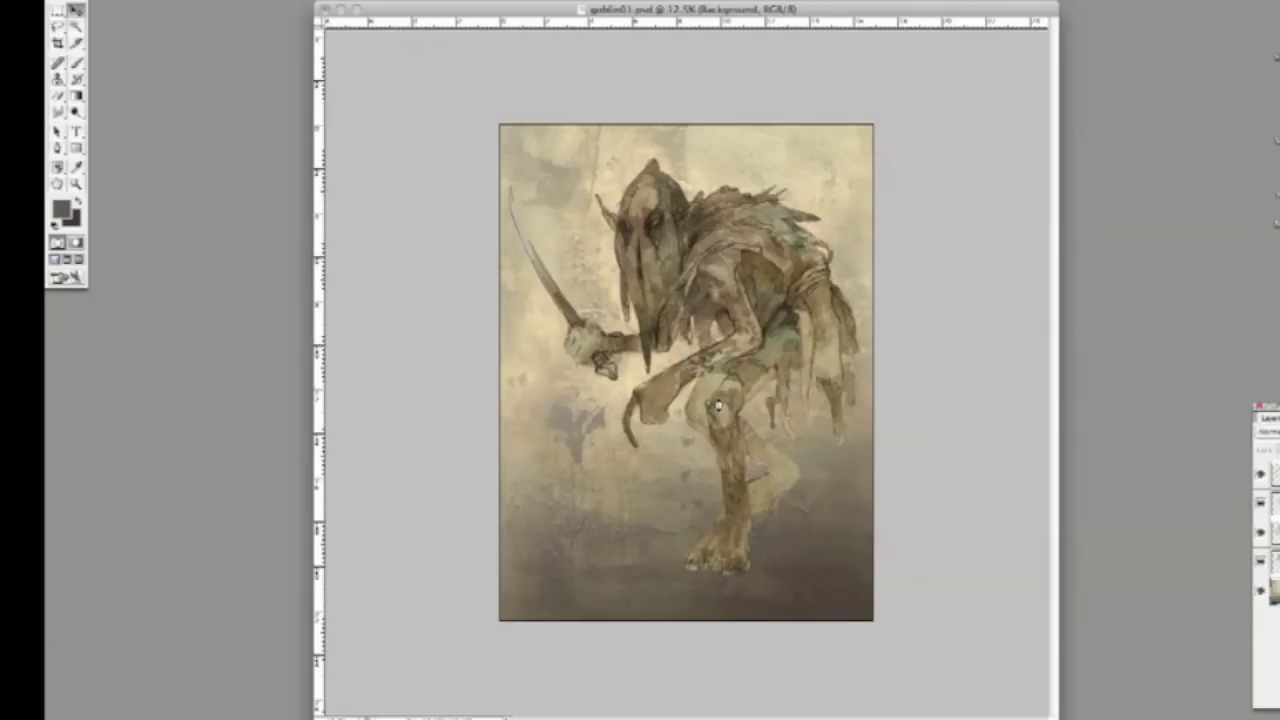
# Duplicate the Background layer and cut the copy to the goblin's silhouette, using a selection of the empty area around the figure.
pyautogui.press('super+j')
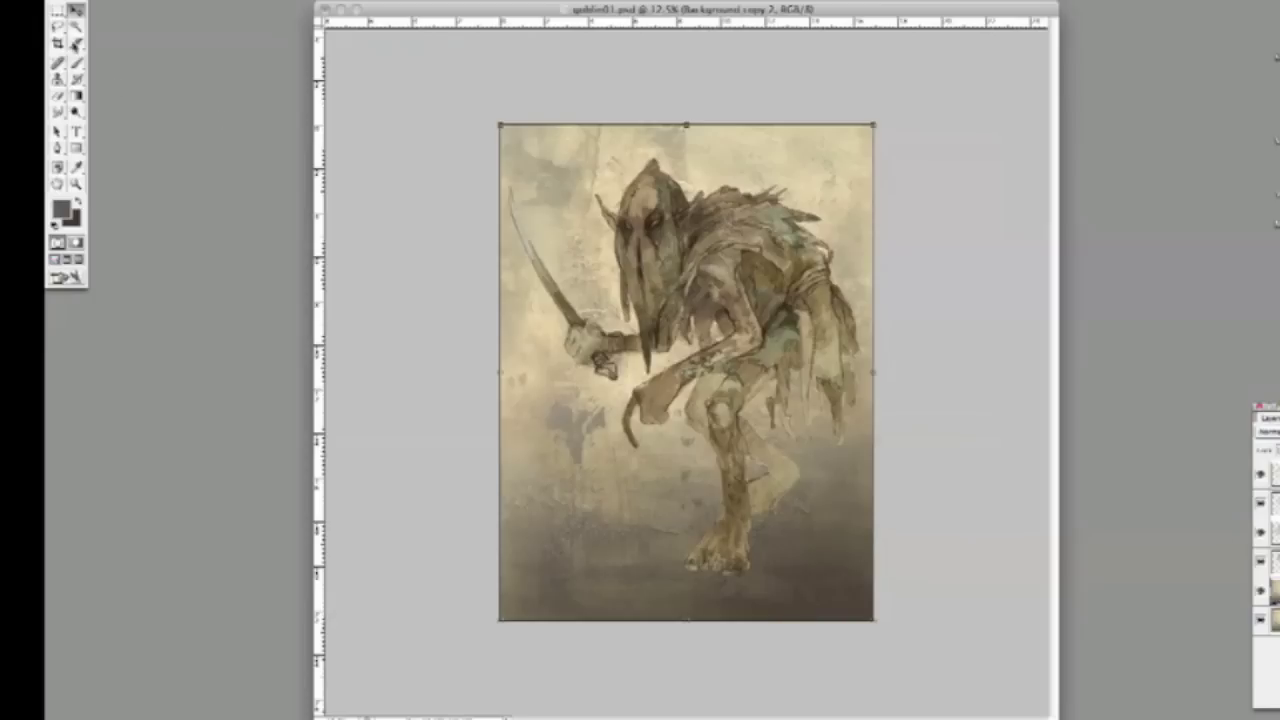
pyautogui.press('w')
pyautogui.hotkey('alt', ']')
pyautogui.click(791, 524)
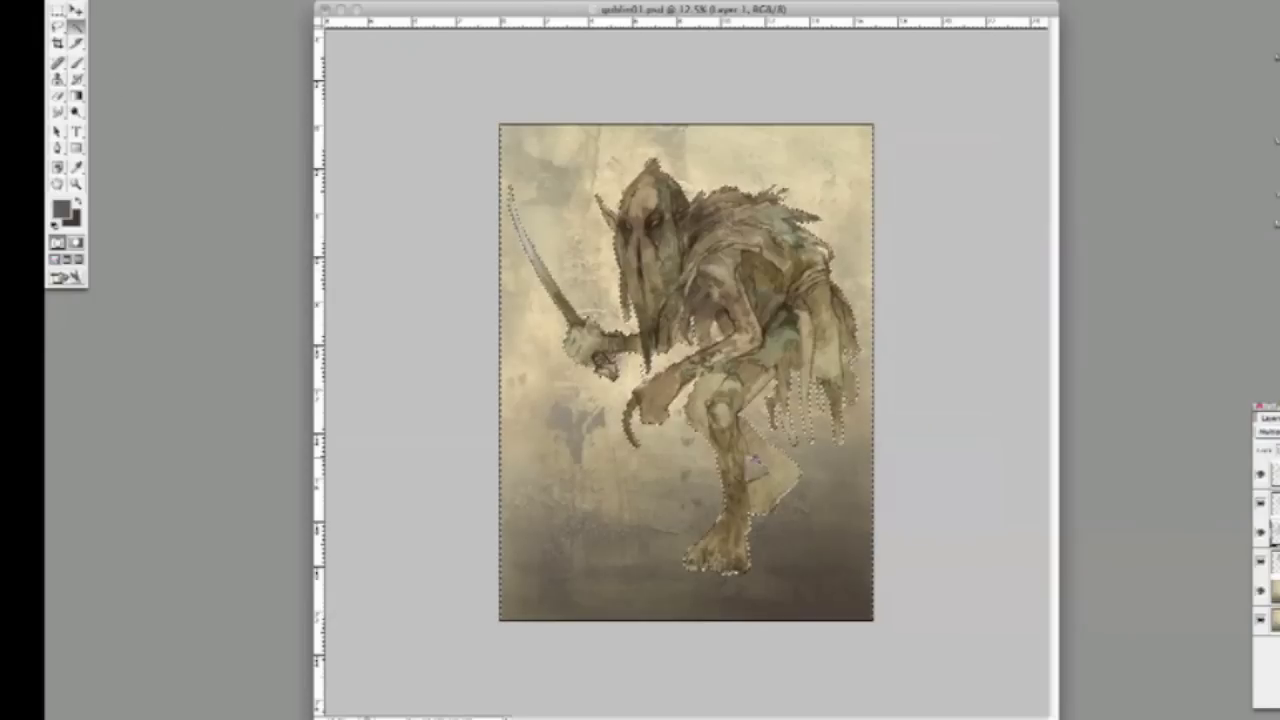
pyautogui.press('super+d')
pyautogui.press('super+shift+d')
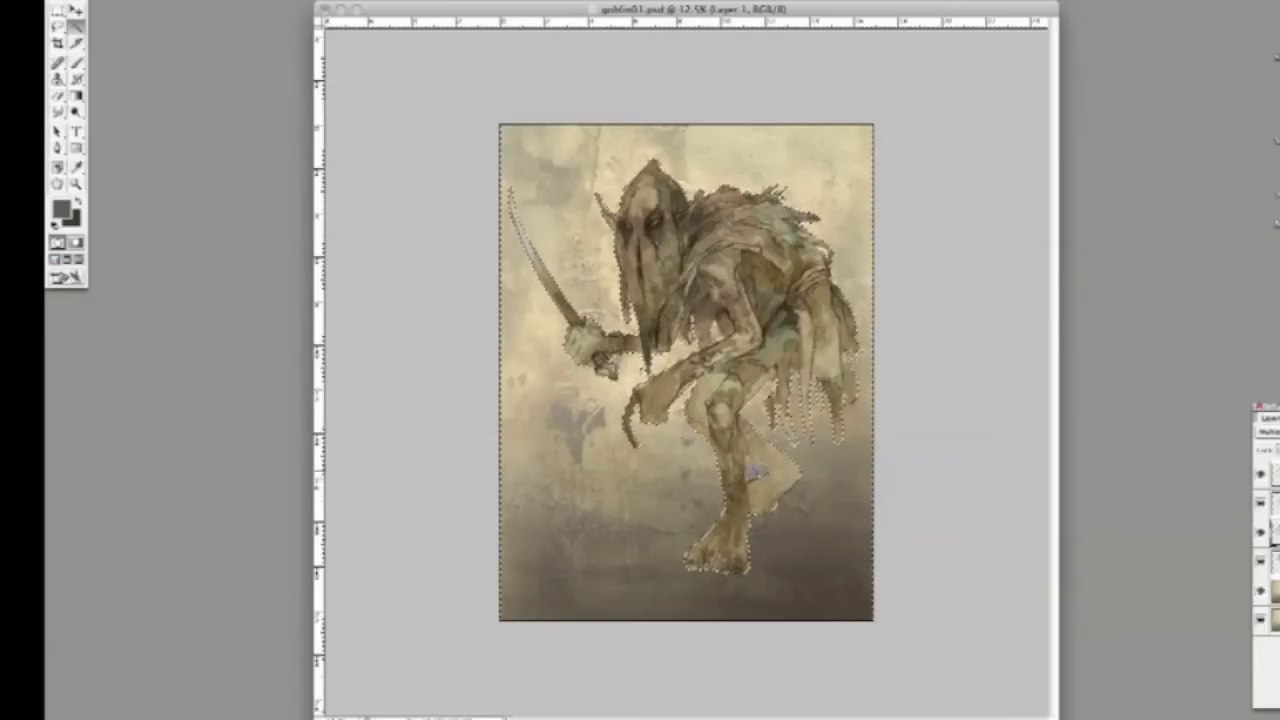
pyautogui.press('super+j')
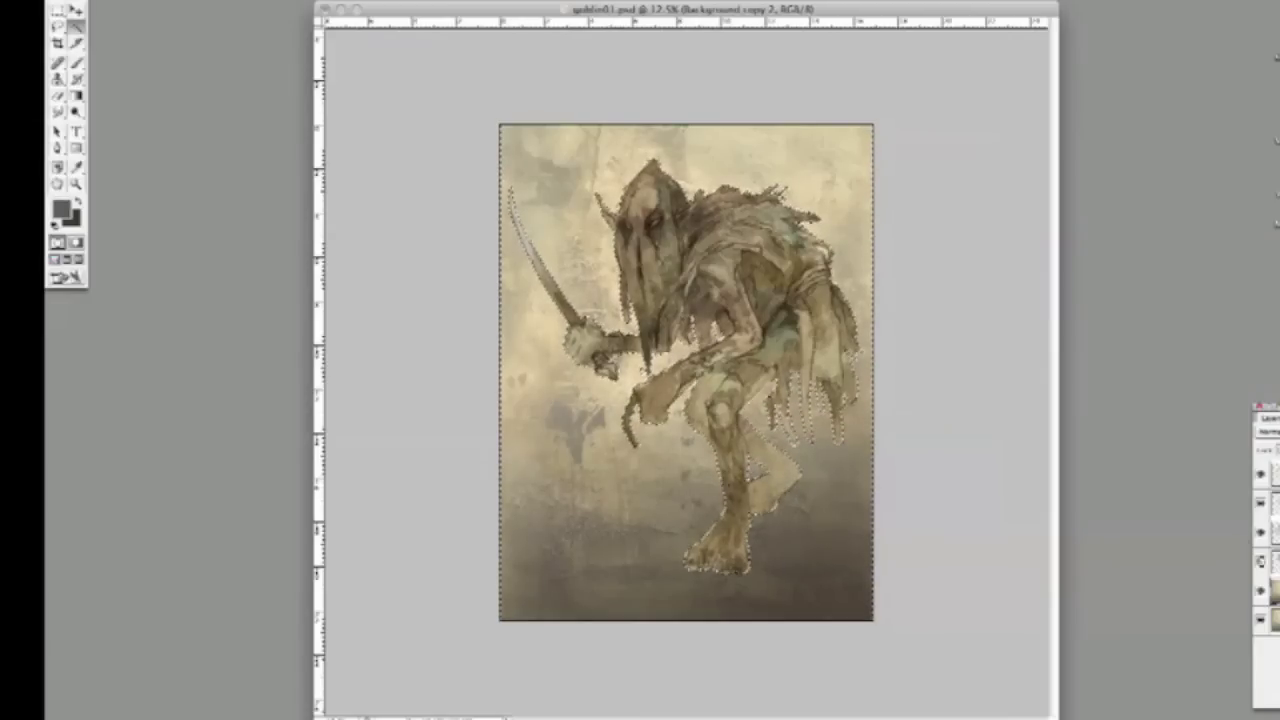
# Set the goblin-shaped texture copy to Multiply over the figure and shift its hue slightly in the negative direction.
pyautogui.click(1268, 431)
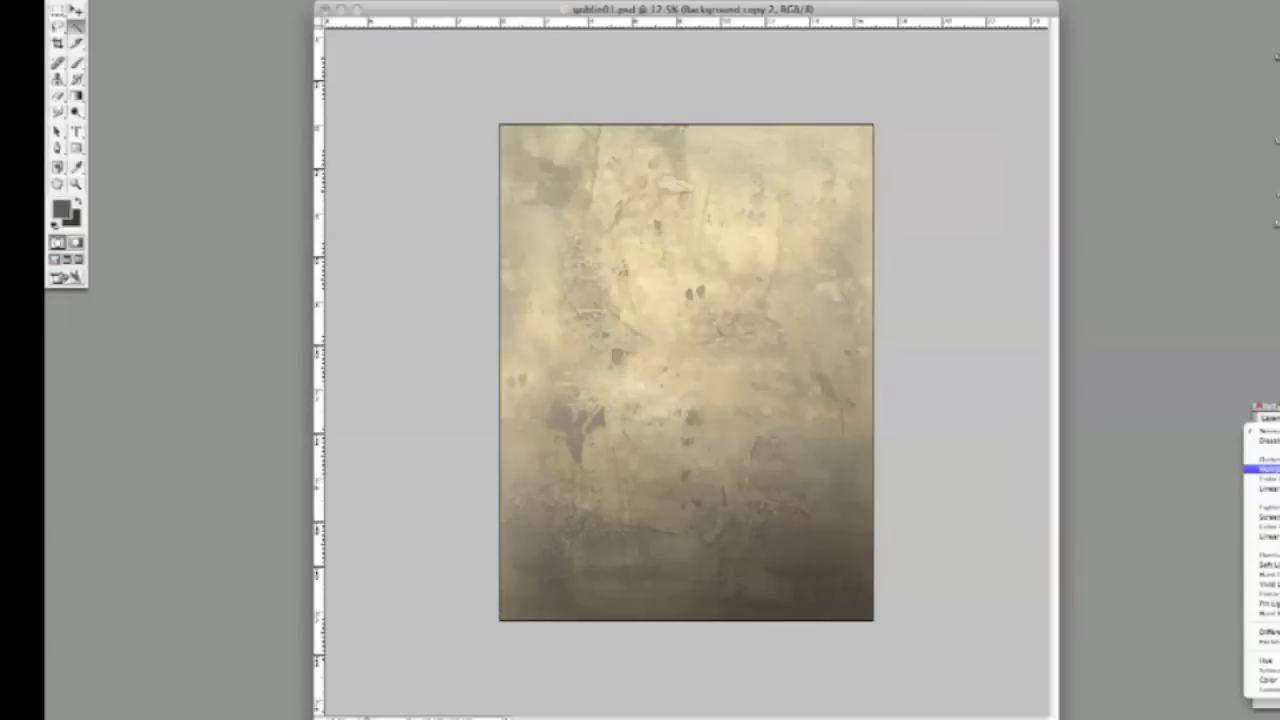
pyautogui.click(1205, 573)
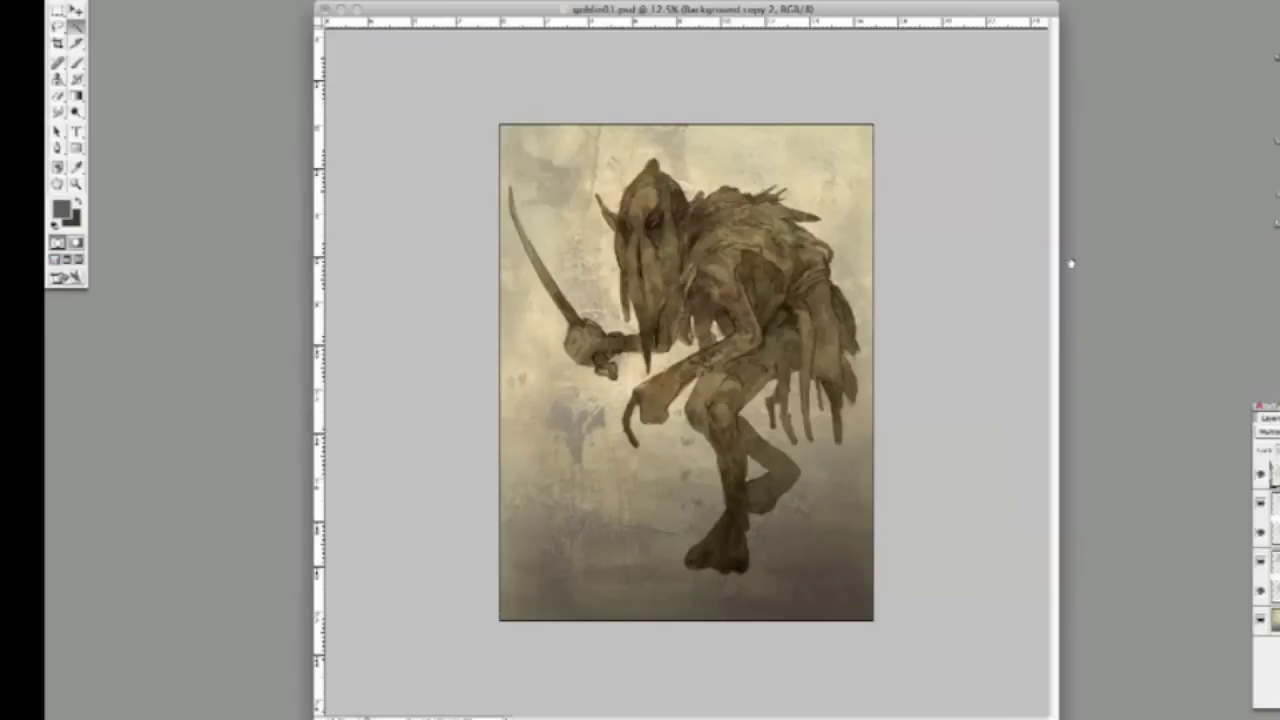
pyautogui.press('super+u')
pyautogui.moveTo(1208, 165)
pyautogui.mouseDown()
pyautogui.moveTo(1222, 167)
pyautogui.moveTo(1206, 170)
pyautogui.mouseUp()
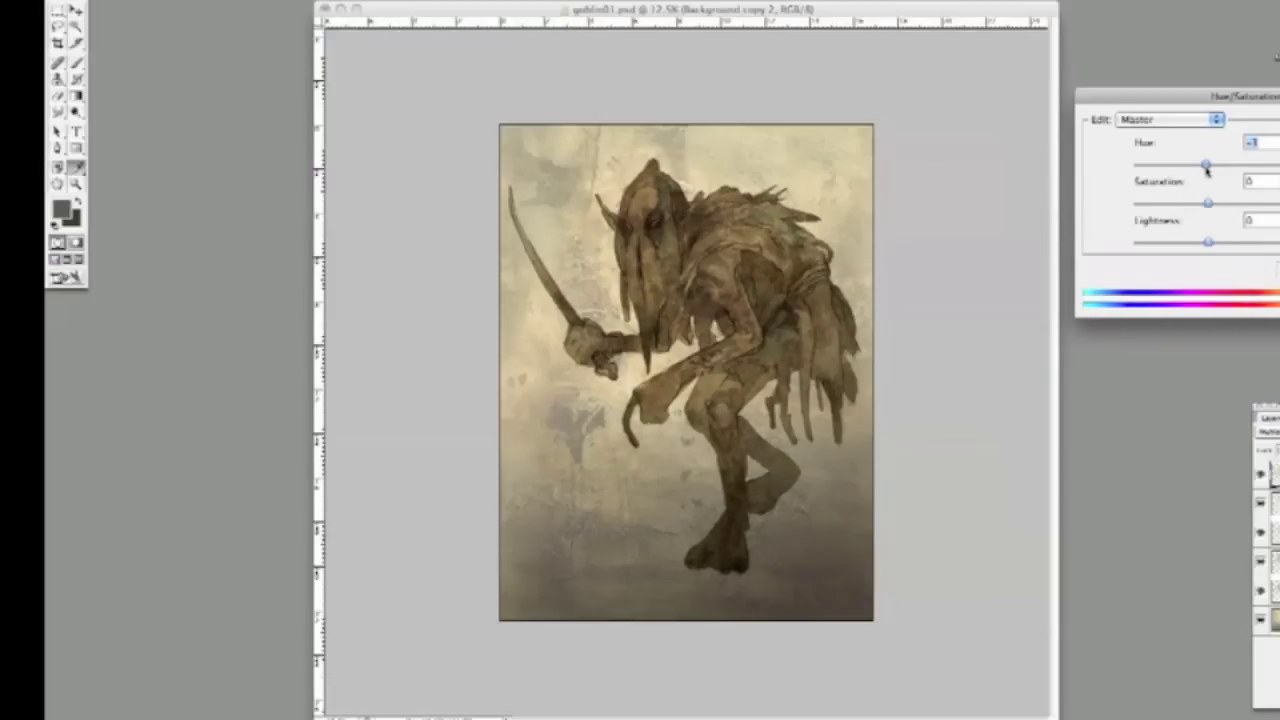
pyautogui.press('Return')
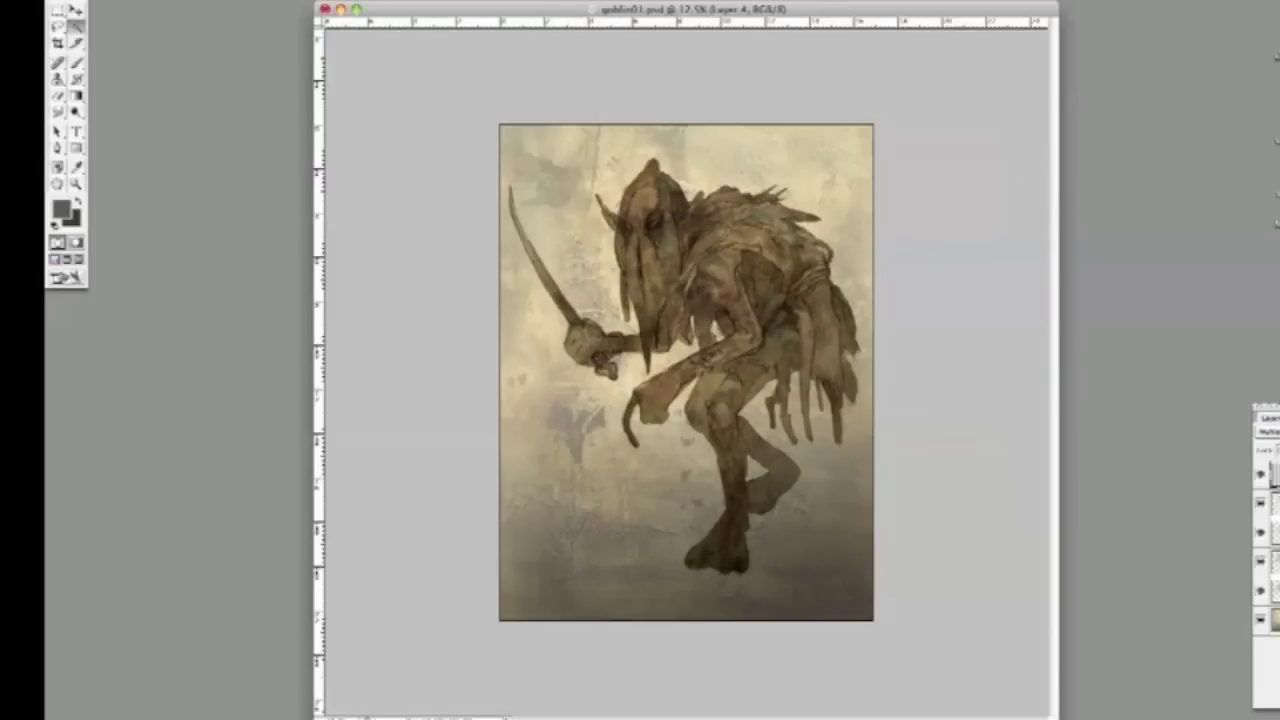
# Apply pale teal gradients to the Background copy 2 layer, from the feet up to the torso and from the head down.
pyautogui.press('g')
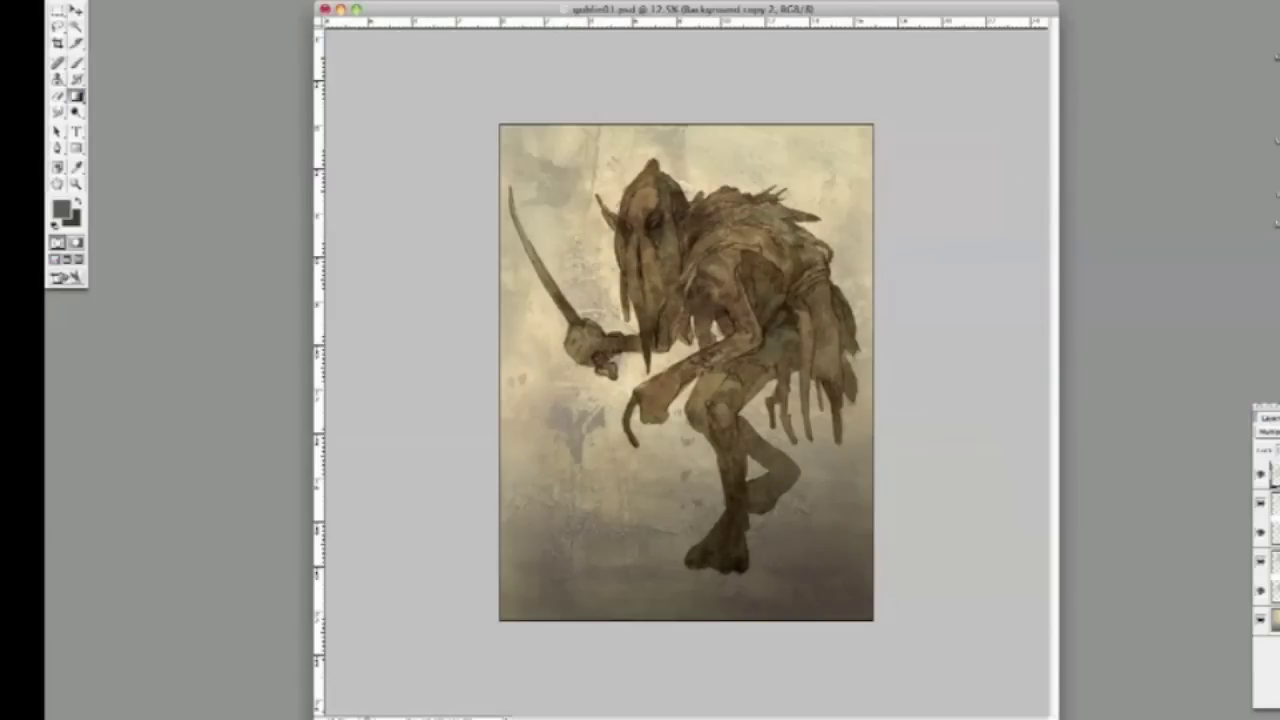
pyautogui.moveTo(314, 10); pyautogui.dragTo(314, 160)
pyautogui.moveTo(741, 567); pyautogui.dragTo(717, 327)
pyautogui.press('super+z')
pyautogui.moveTo(762, 614); pyautogui.dragTo(730, 330)
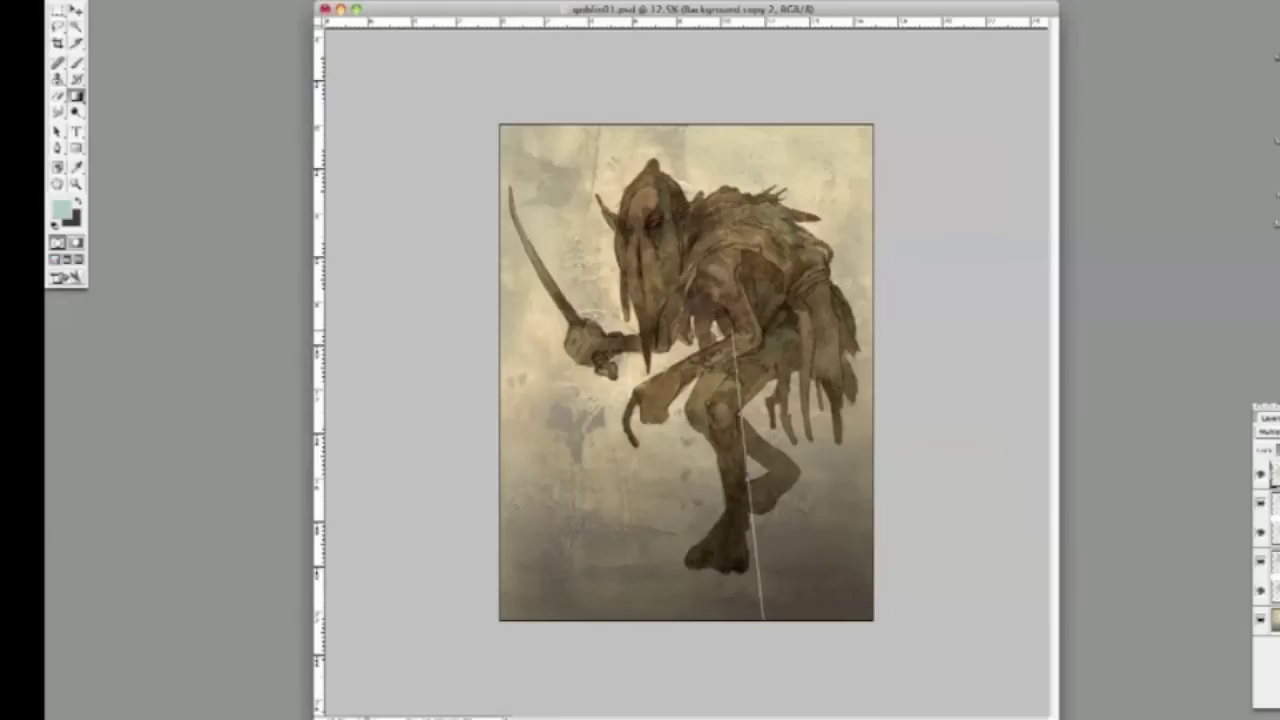
pyautogui.moveTo(668, 132); pyautogui.dragTo(656, 246)
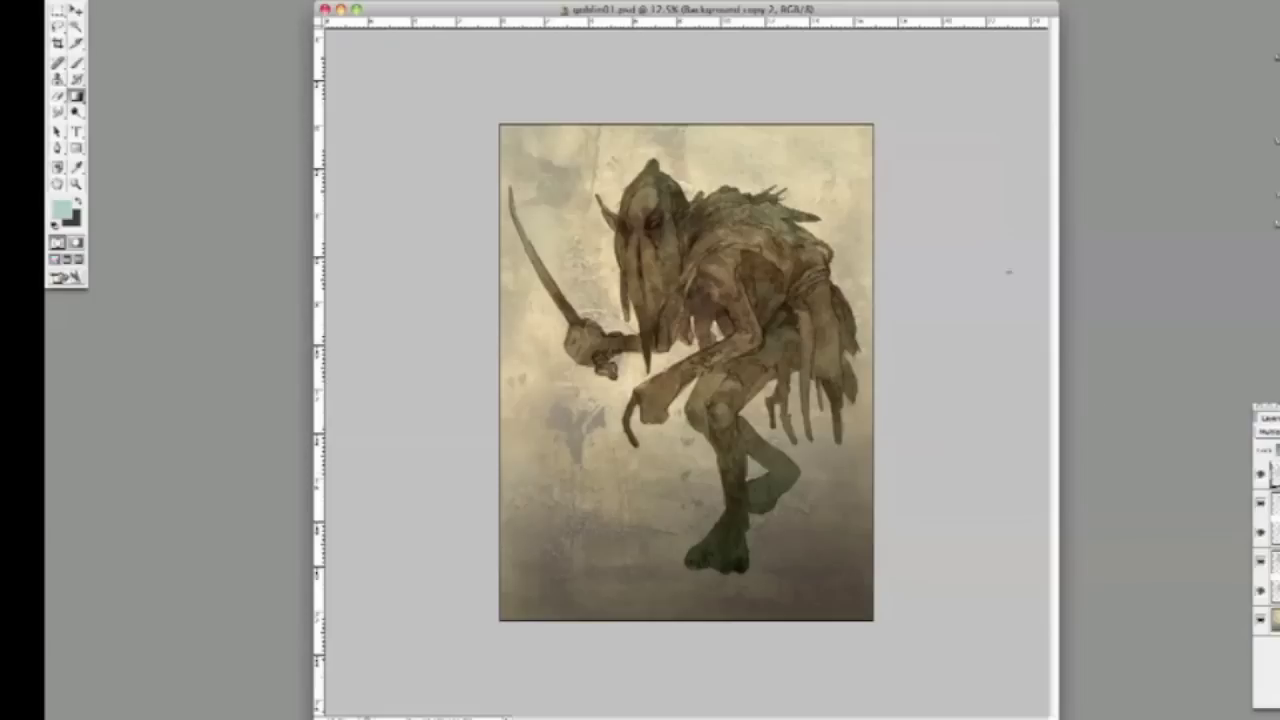
# Merge the goblin layers into one above the Background layer and erase the white fringe around the figure's outline.
pyautogui.click(1261, 620)
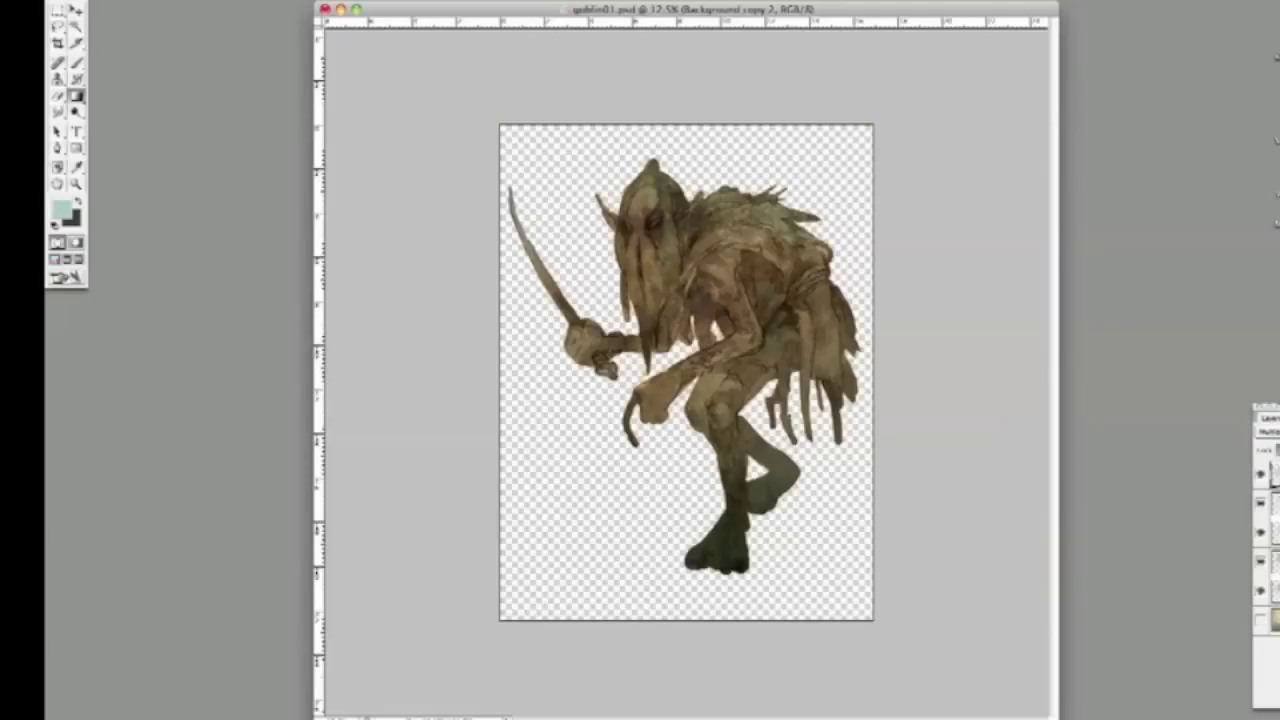
pyautogui.click(1262, 622)
pyautogui.press('super+equal')
pyautogui.press('super+equal')
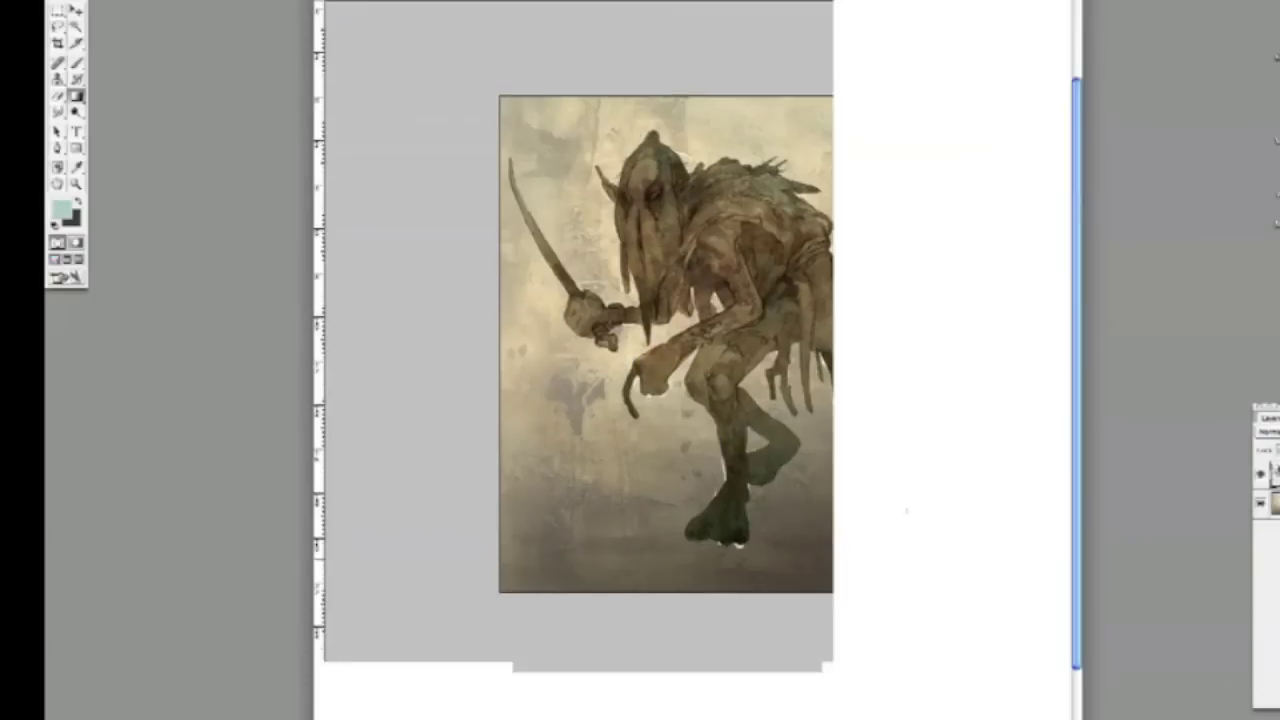
pyautogui.press('e')
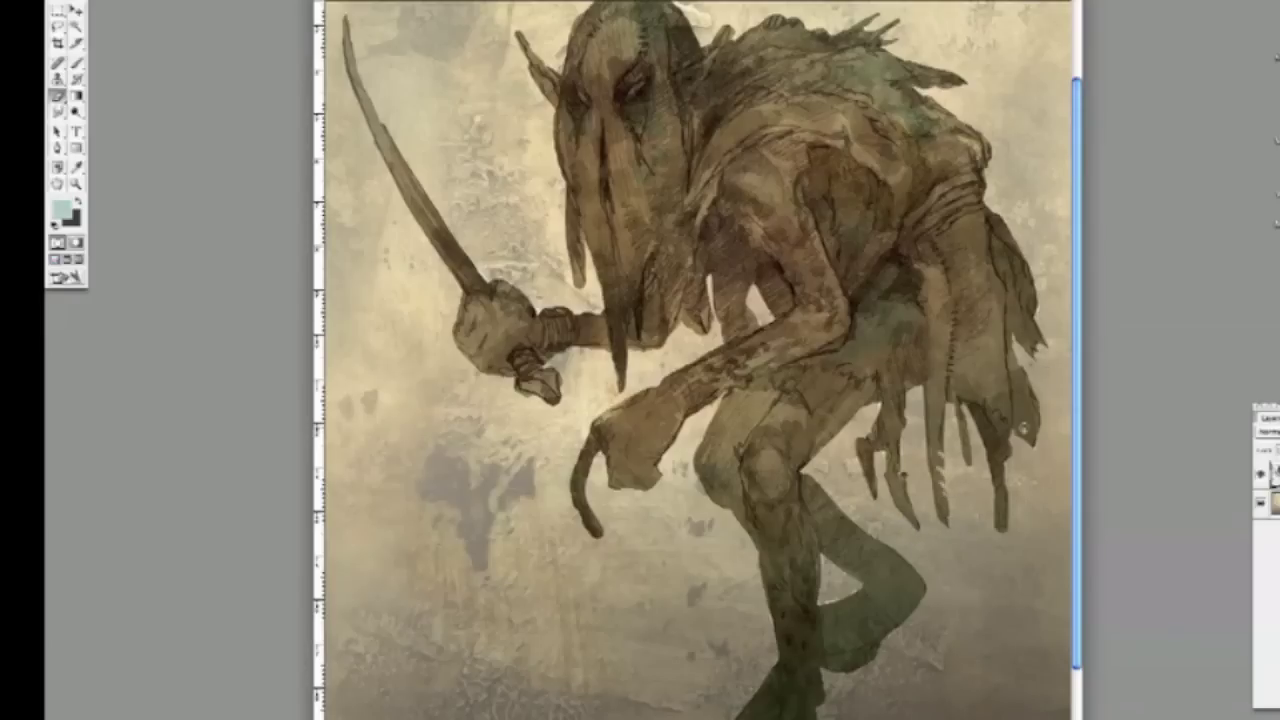
pyautogui.scroll(2, 906, 118)
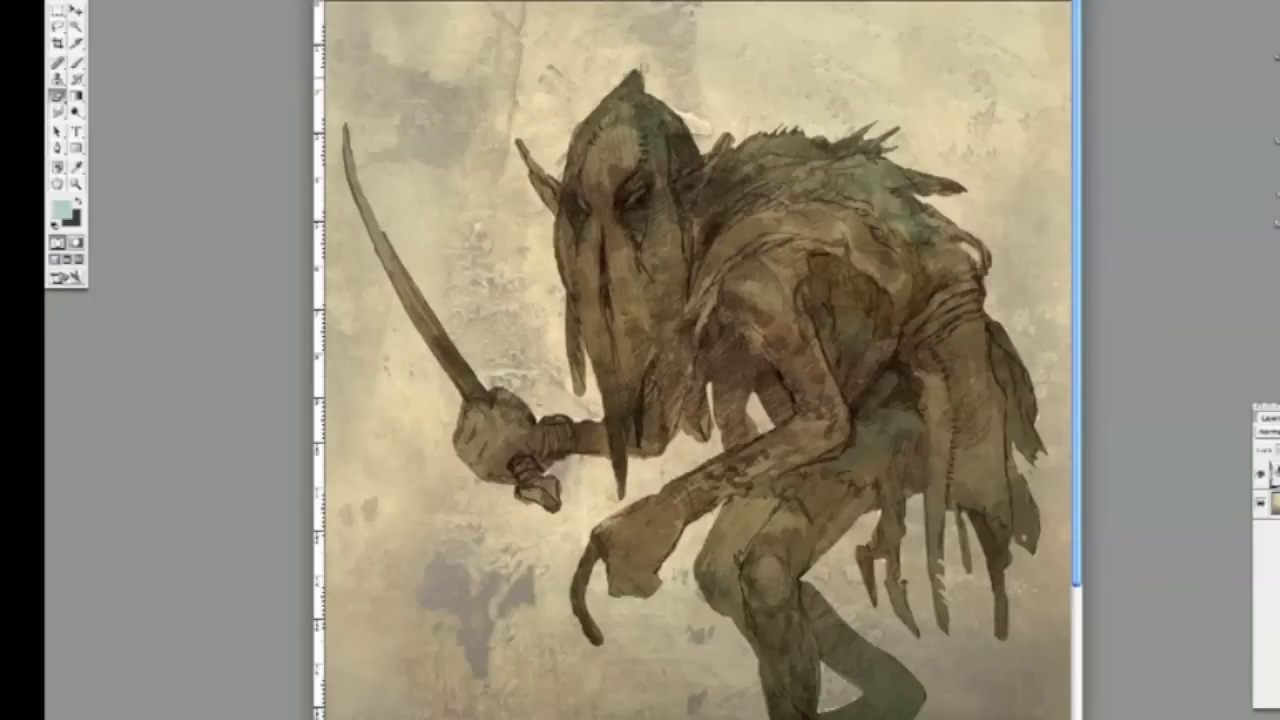
pyautogui.hotkey('ctrl', '-')
pyautogui.hotkey('ctrl', '-')
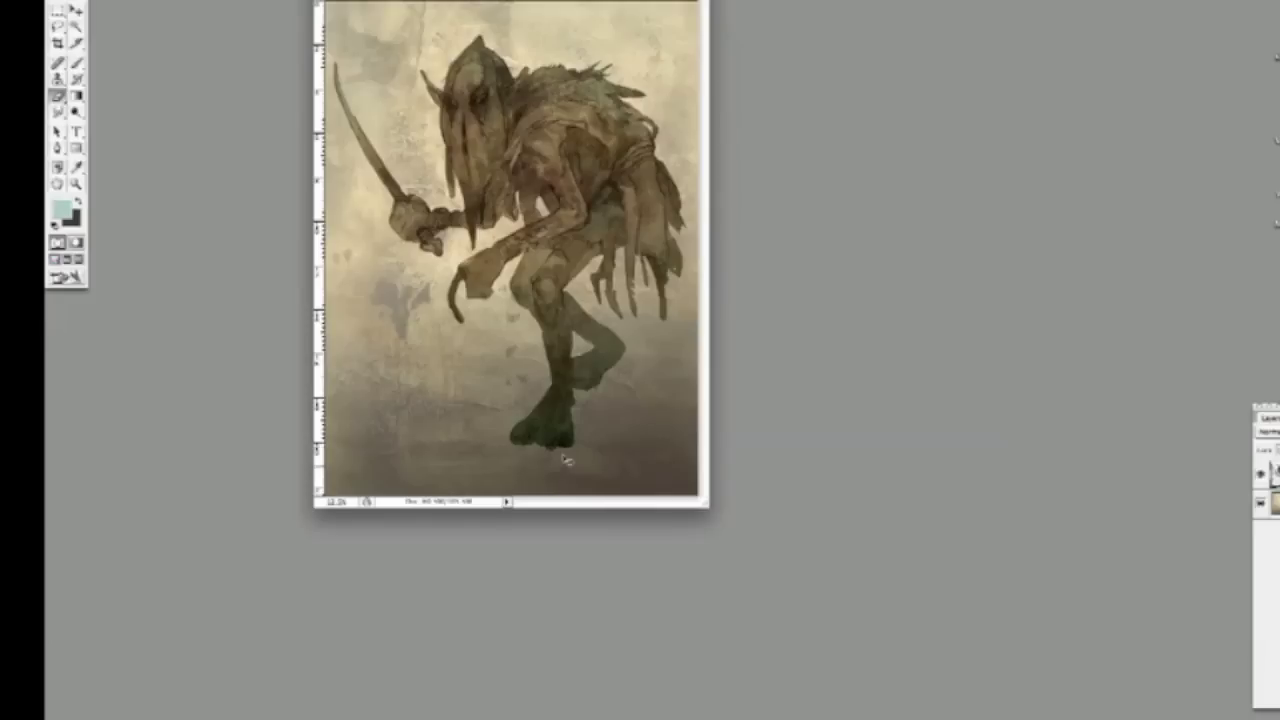
pyautogui.hotkey('ctrl', '+')
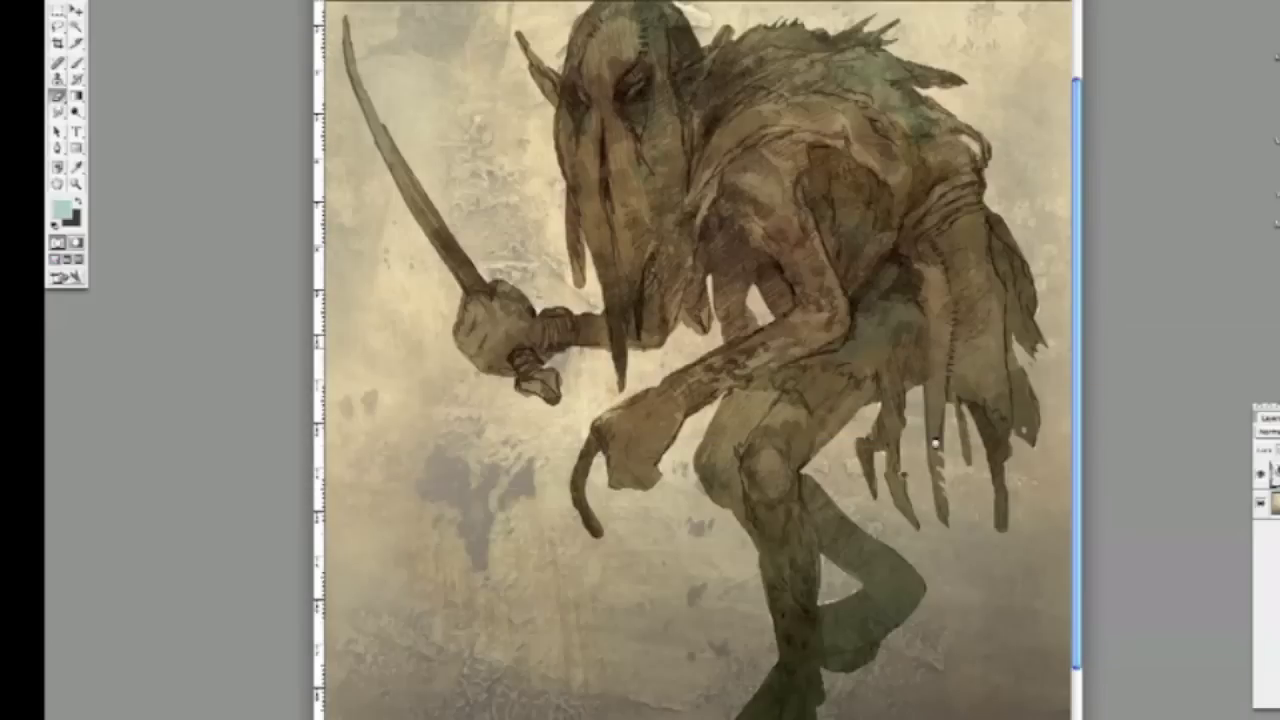
pyautogui.hotkey('ctrl', '-')
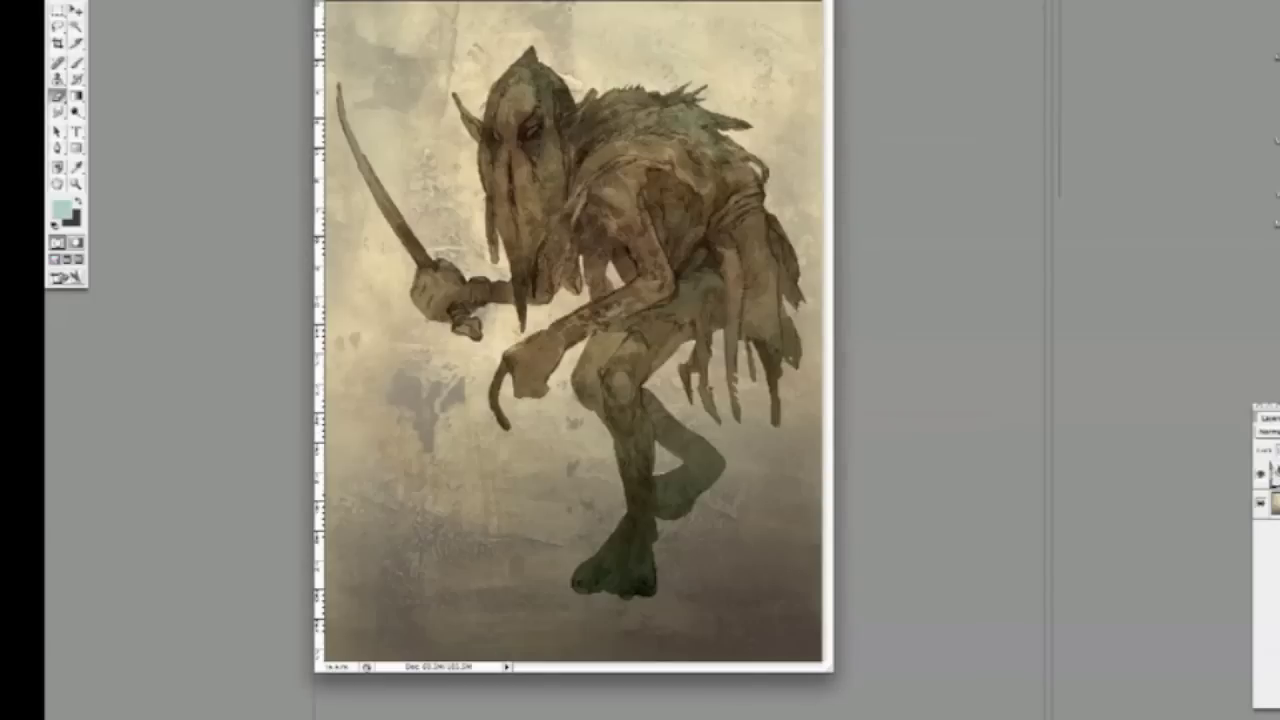
# Switch to ArtRage with the goblin painting and set the oil brush to 0% thinners and 41% size.
pyautogui.press('f')
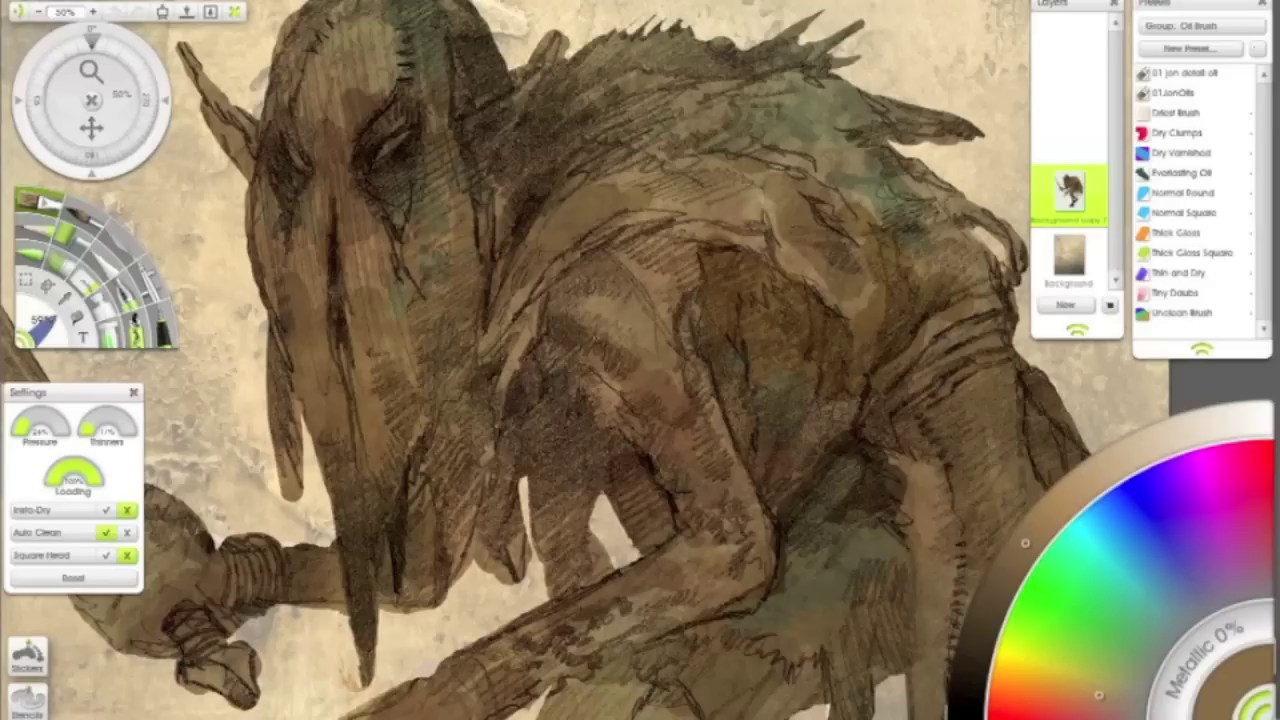
pyautogui.hotkey('ctrl', '-')
pyautogui.hotkey('ctrl', '-')
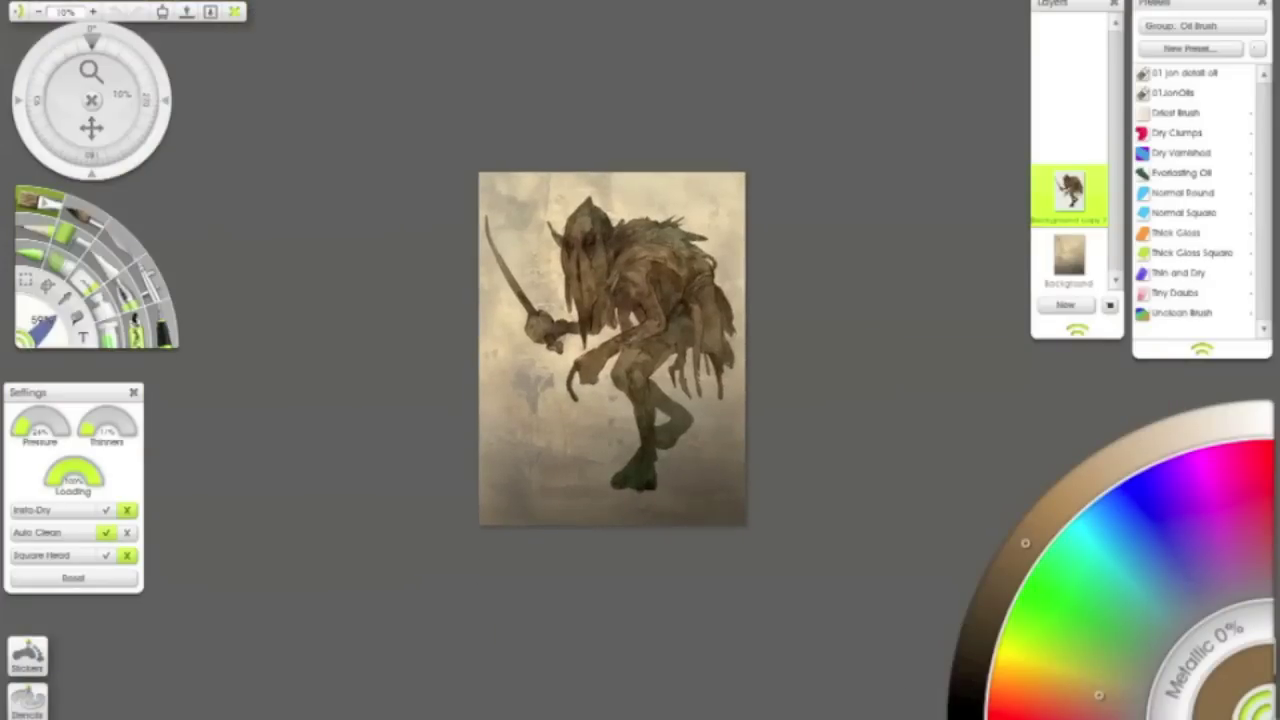
pyautogui.hotkey('ctrl', '+')
pyautogui.scroll(3, 570, 360)
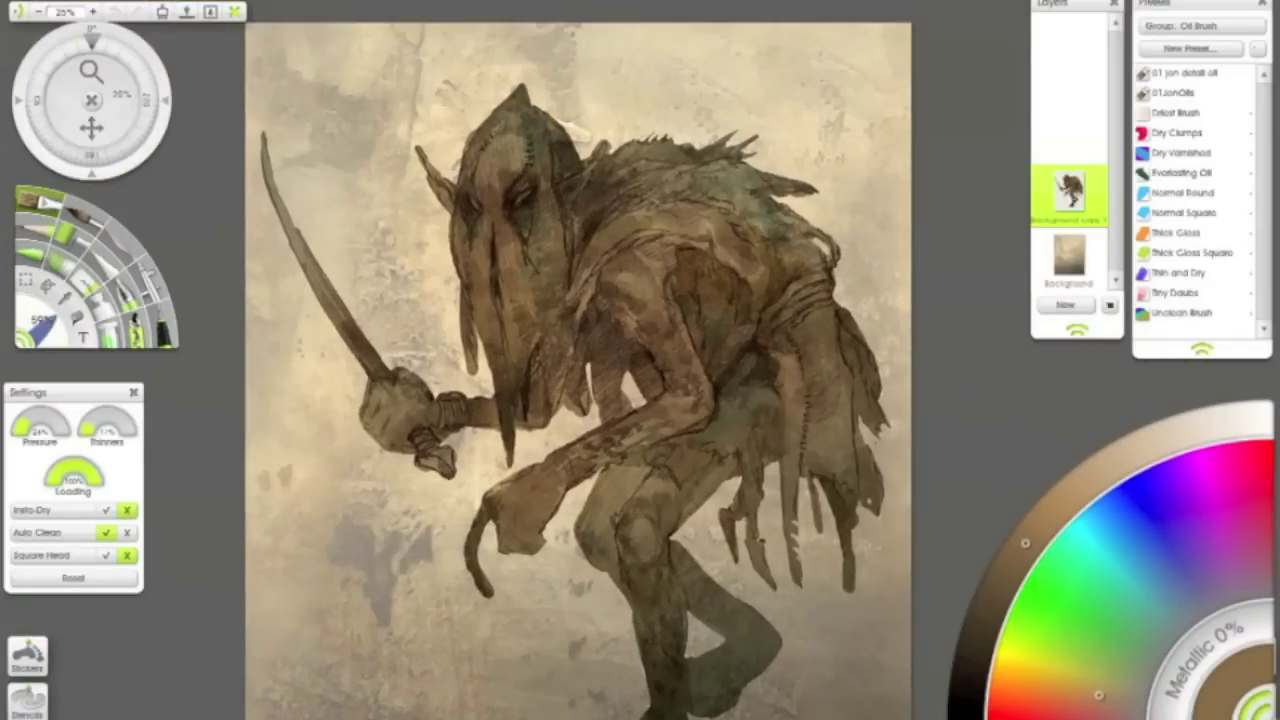
pyautogui.hotkey('ctrl', '+')
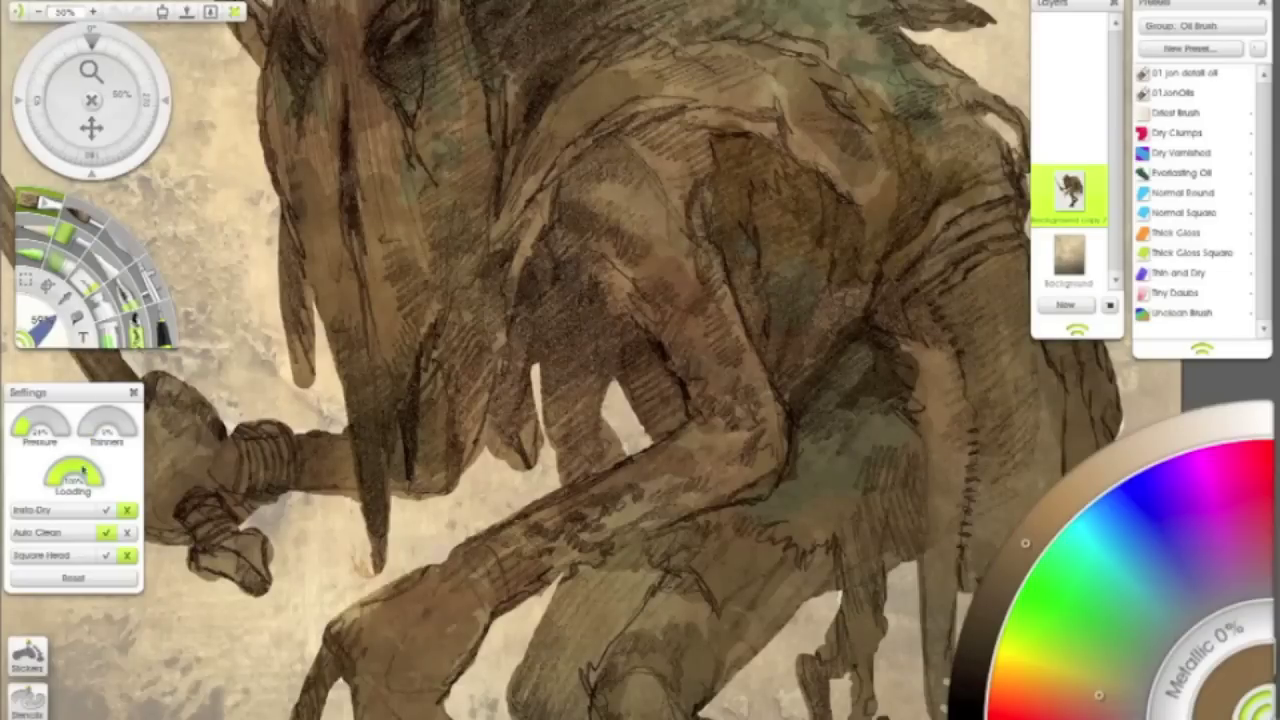
pyautogui.scroll(5, 570, 360)
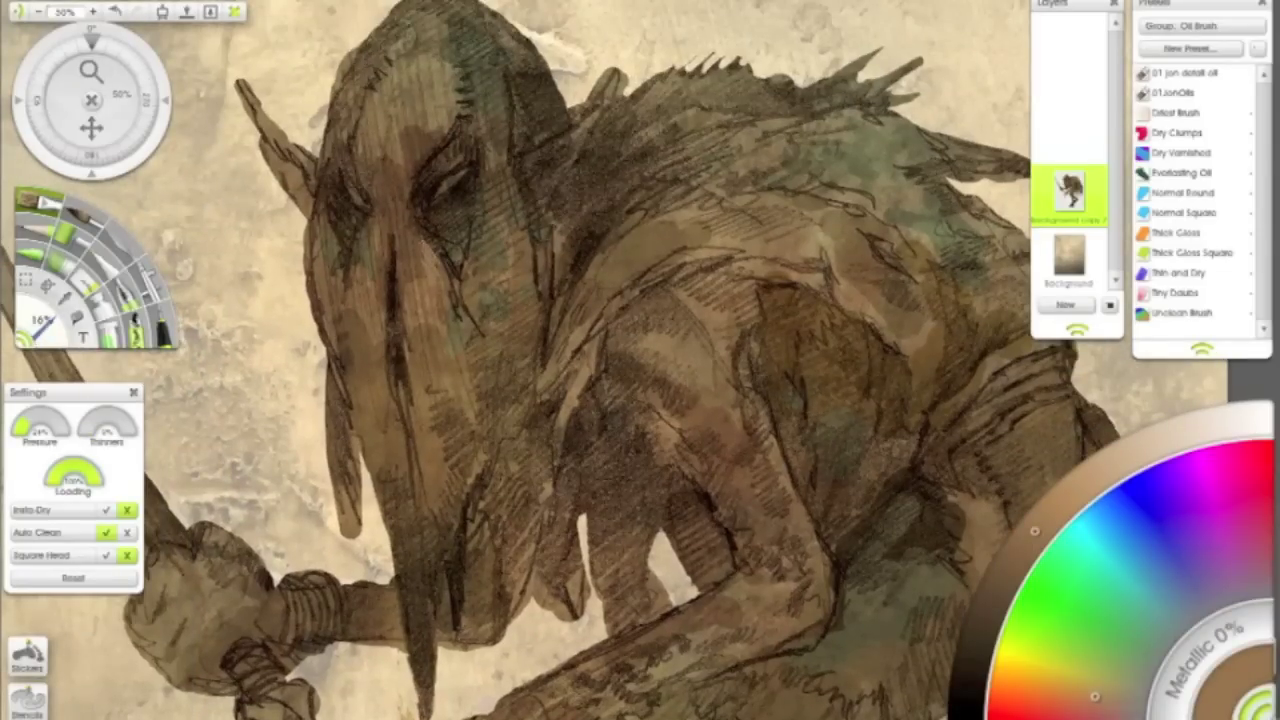
pyautogui.press(']')
pyautogui.press(']')
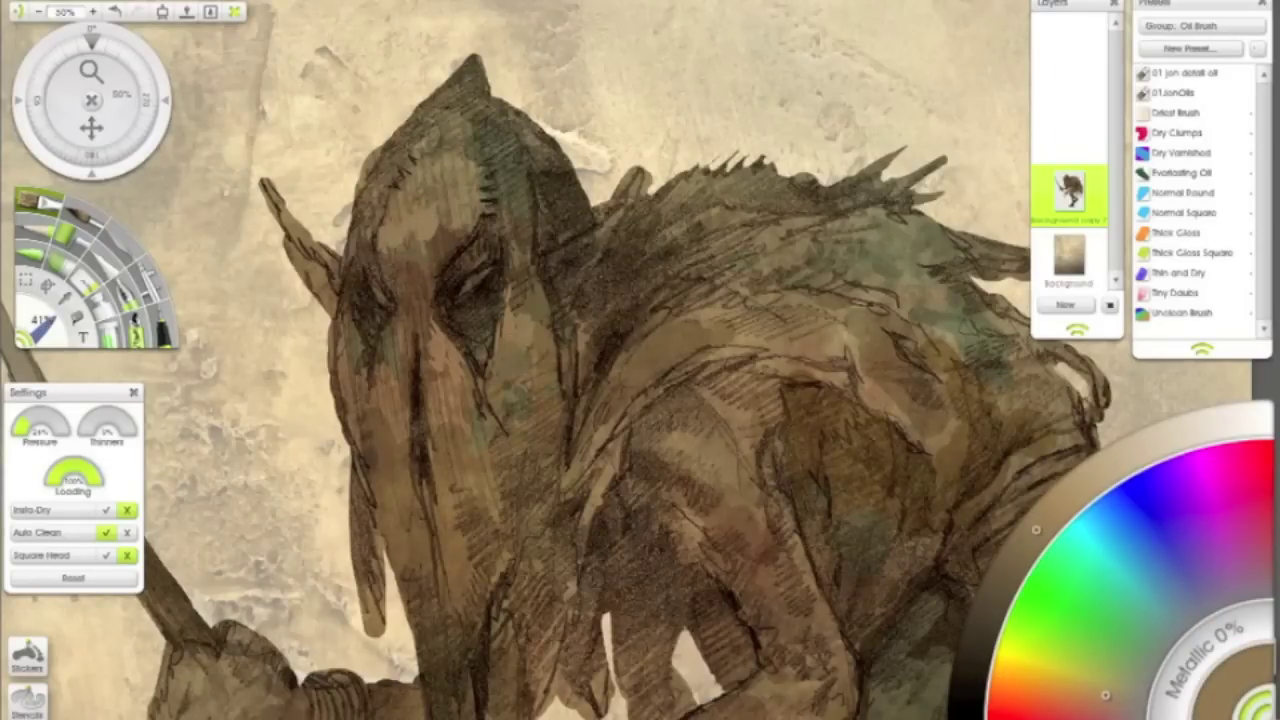
# Paint muted brown, reddish-brown and olive oil tones around the goblin's left eye and along the left edge of the face.
pyautogui.moveTo(1036, 529); pyautogui.dragTo(1000, 584)
pyautogui.moveTo(384, 272); pyautogui.dragTo(400, 288)
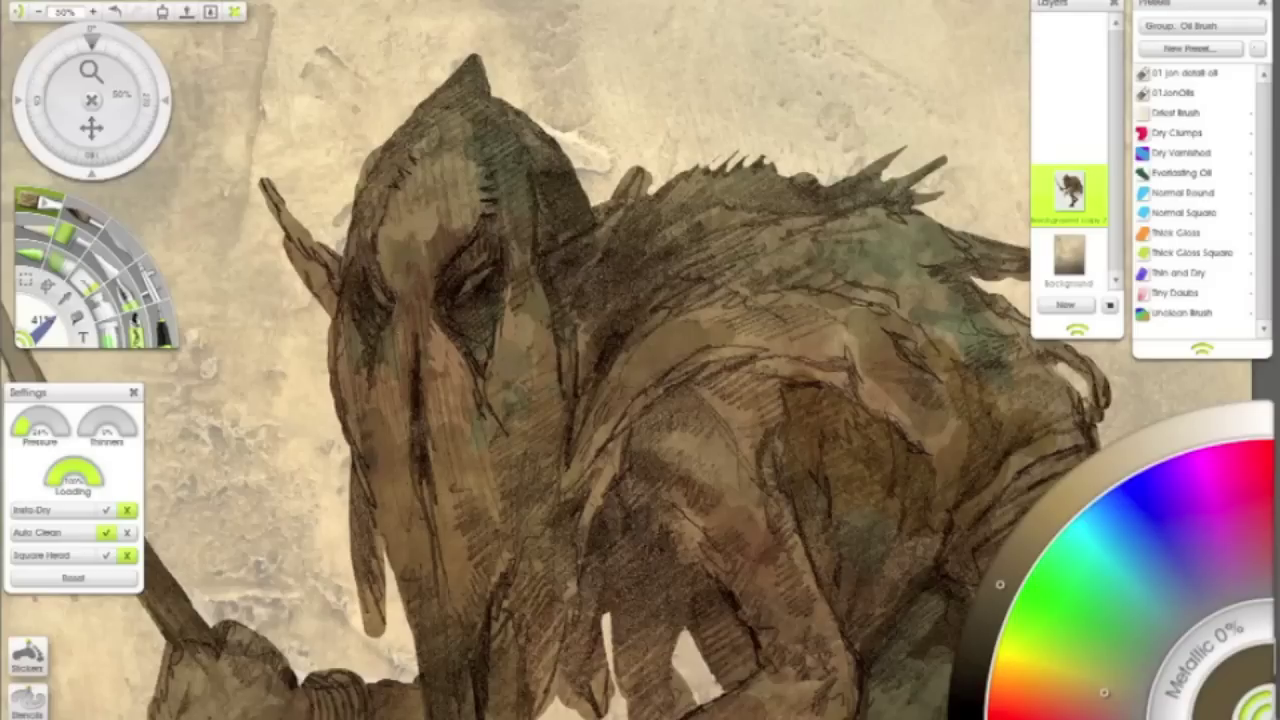
pyautogui.moveTo(1104, 692); pyautogui.dragTo(1087, 696)
pyautogui.moveTo(1000, 584); pyautogui.dragTo(1009, 567)
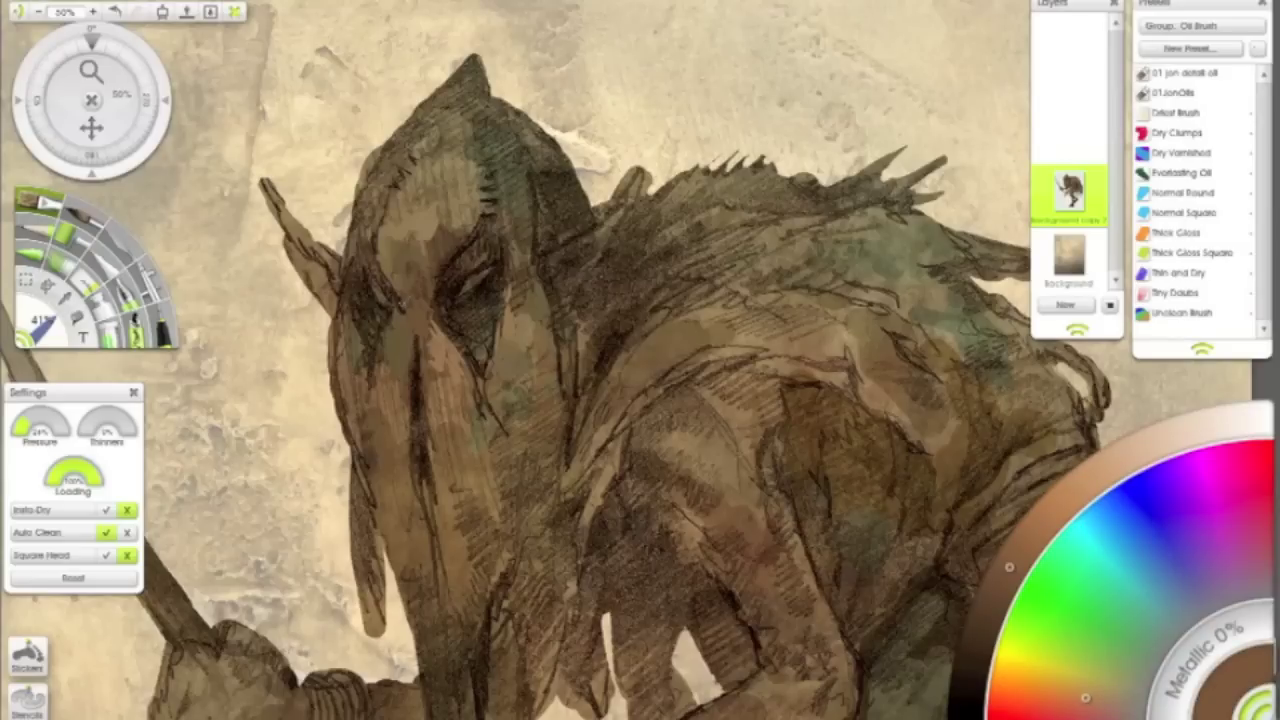
pyautogui.moveTo(1085, 698); pyautogui.dragTo(1093, 696)
pyautogui.moveTo(357, 312); pyautogui.dragTo(356, 334)
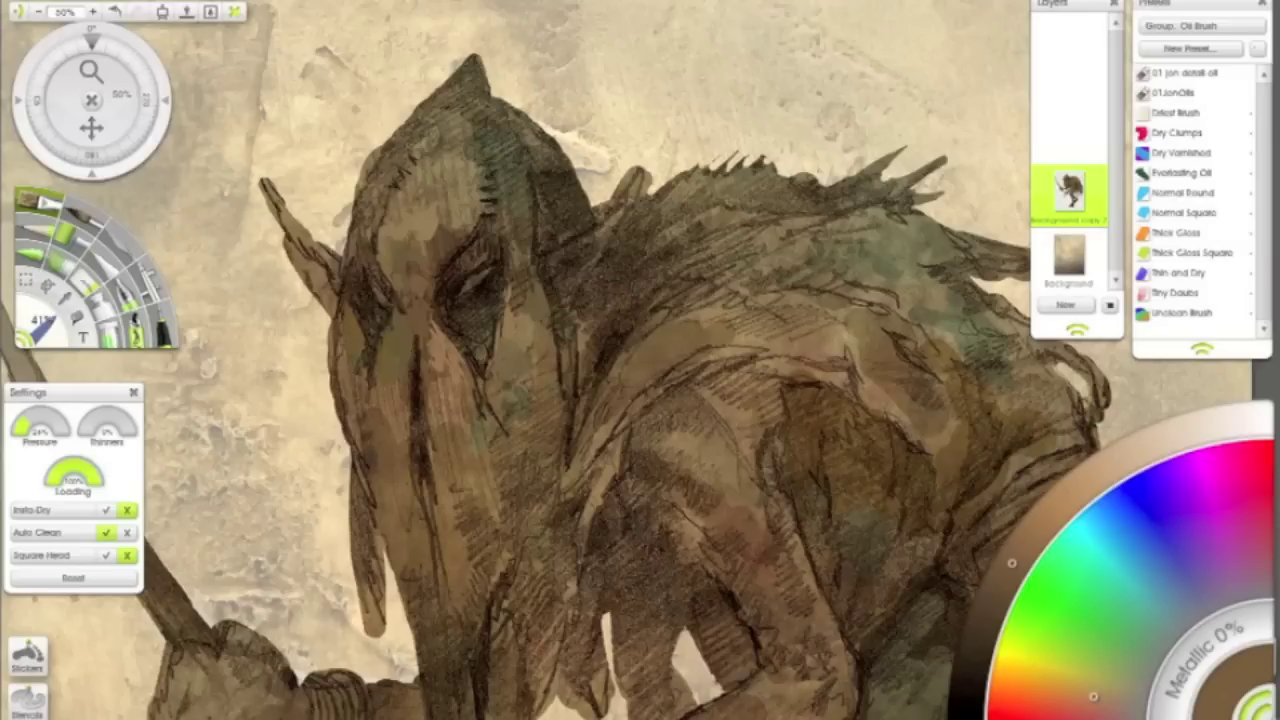
pyautogui.moveTo(1012, 562); pyautogui.dragTo(1029, 538)
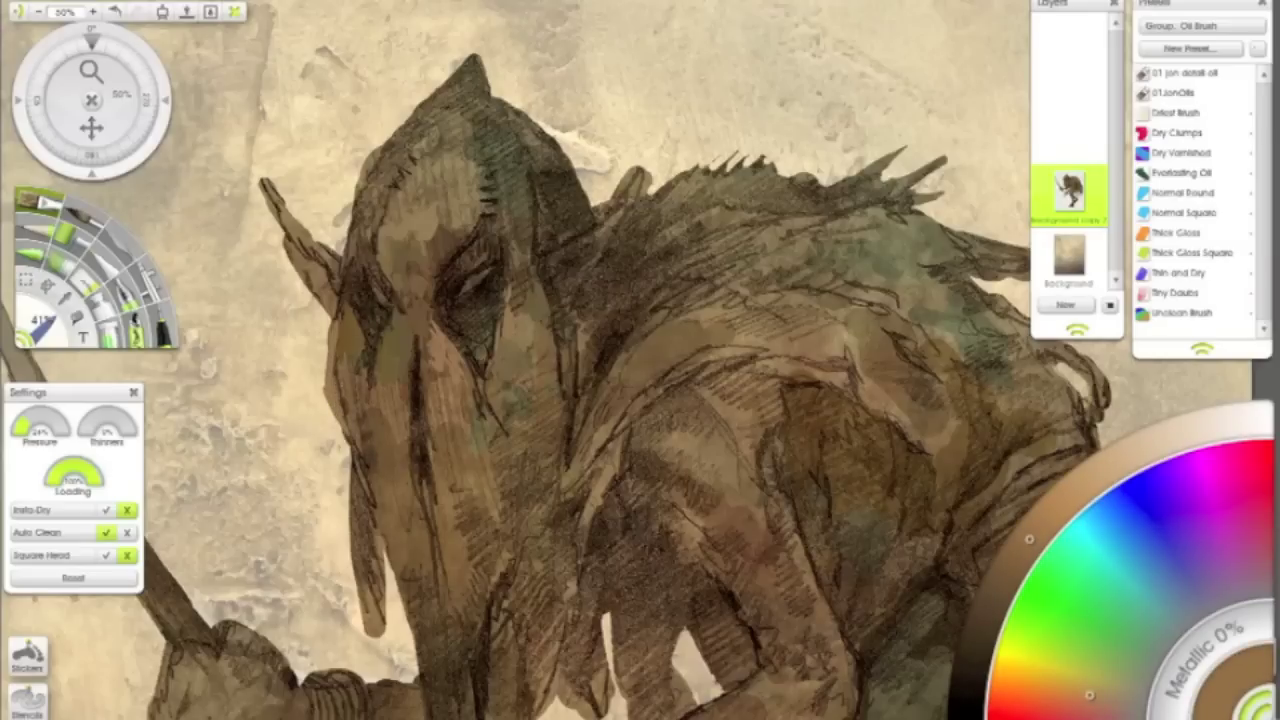
pyautogui.moveTo(1029, 538); pyautogui.dragTo(988, 609)
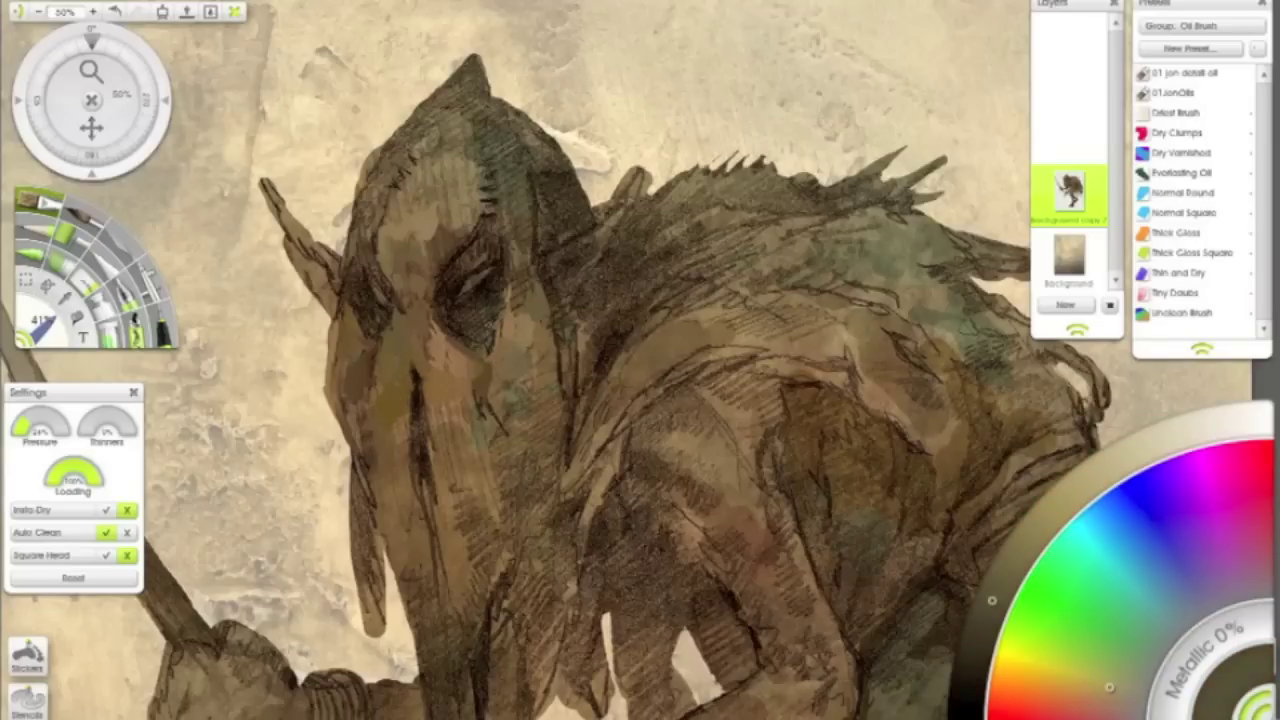
# Paint the socket below the goblin's right eye with near-black and dark brown oil strokes.
pyautogui.moveTo(1106, 689); pyautogui.dragTo(1088, 686)
pyautogui.moveTo(484, 348); pyautogui.dragTo(460, 318)
pyautogui.moveTo(1088, 686); pyautogui.dragTo(1108, 688)
pyautogui.moveTo(472, 332); pyautogui.dragTo(464, 320)
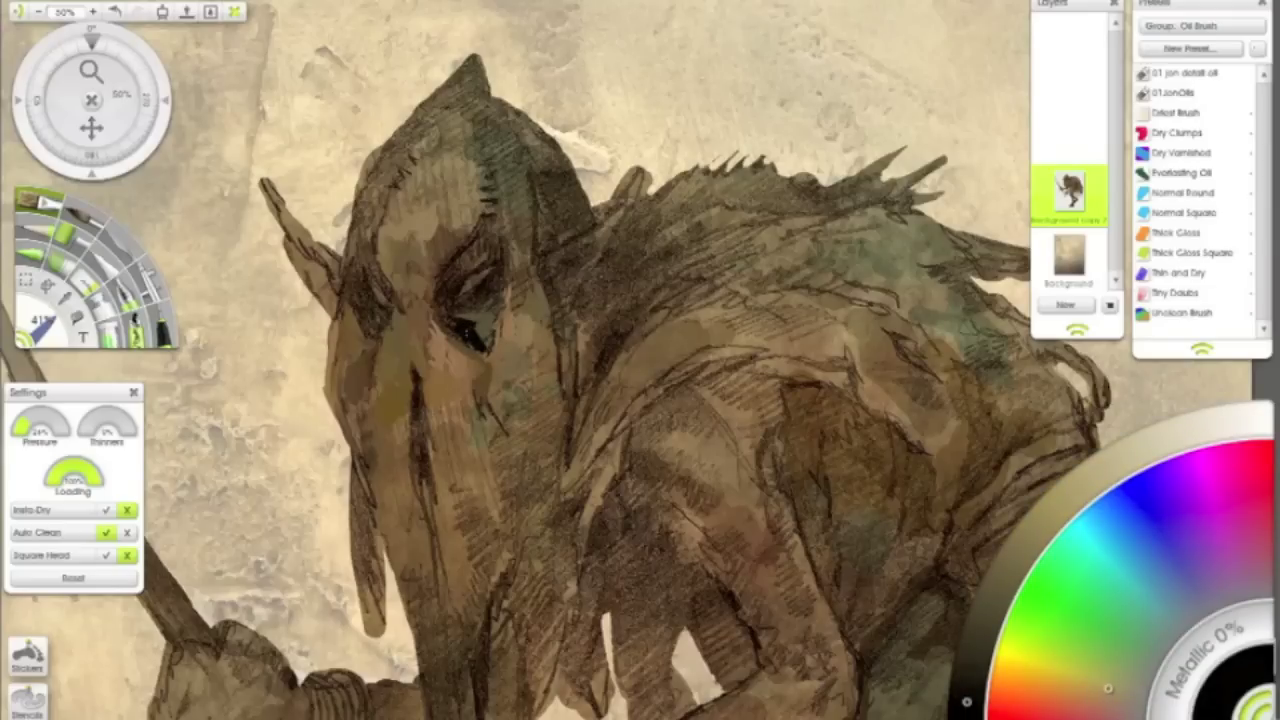
pyautogui.moveTo(1108, 688); pyautogui.dragTo(1093, 694)
pyautogui.moveTo(966, 701); pyautogui.dragTo(997, 591)
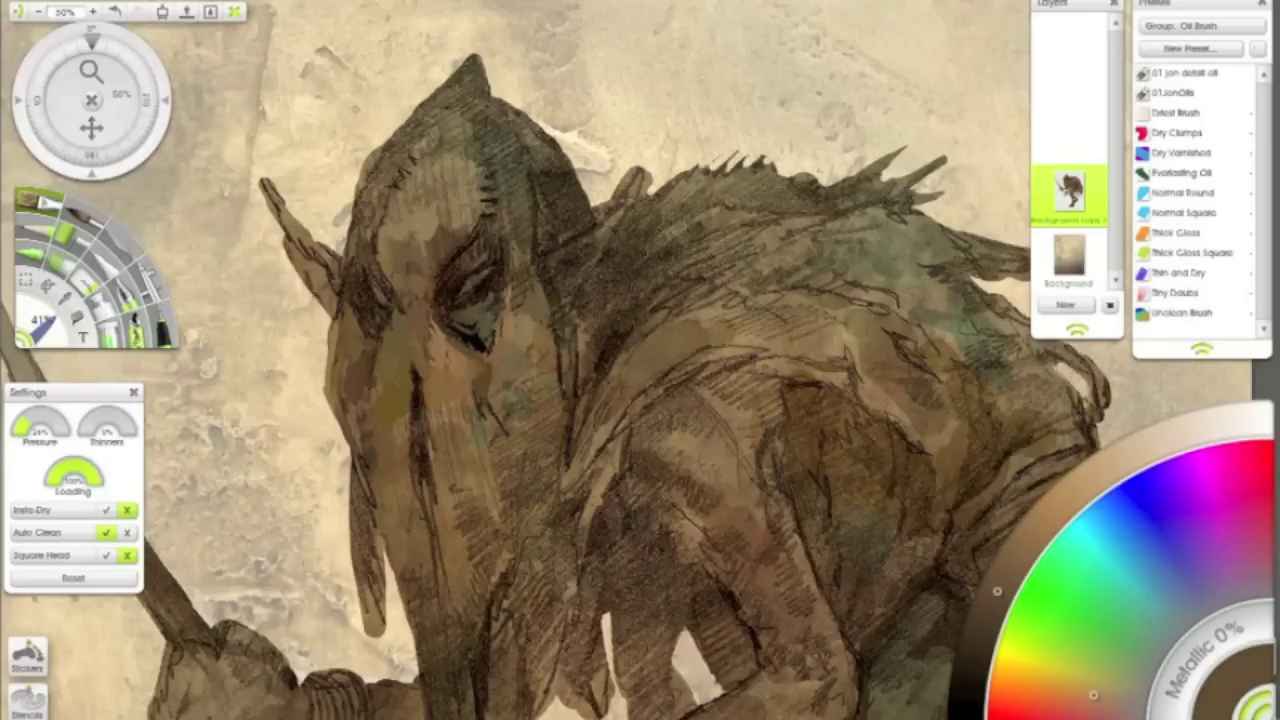
pyautogui.hotkey('ctrl', '-')
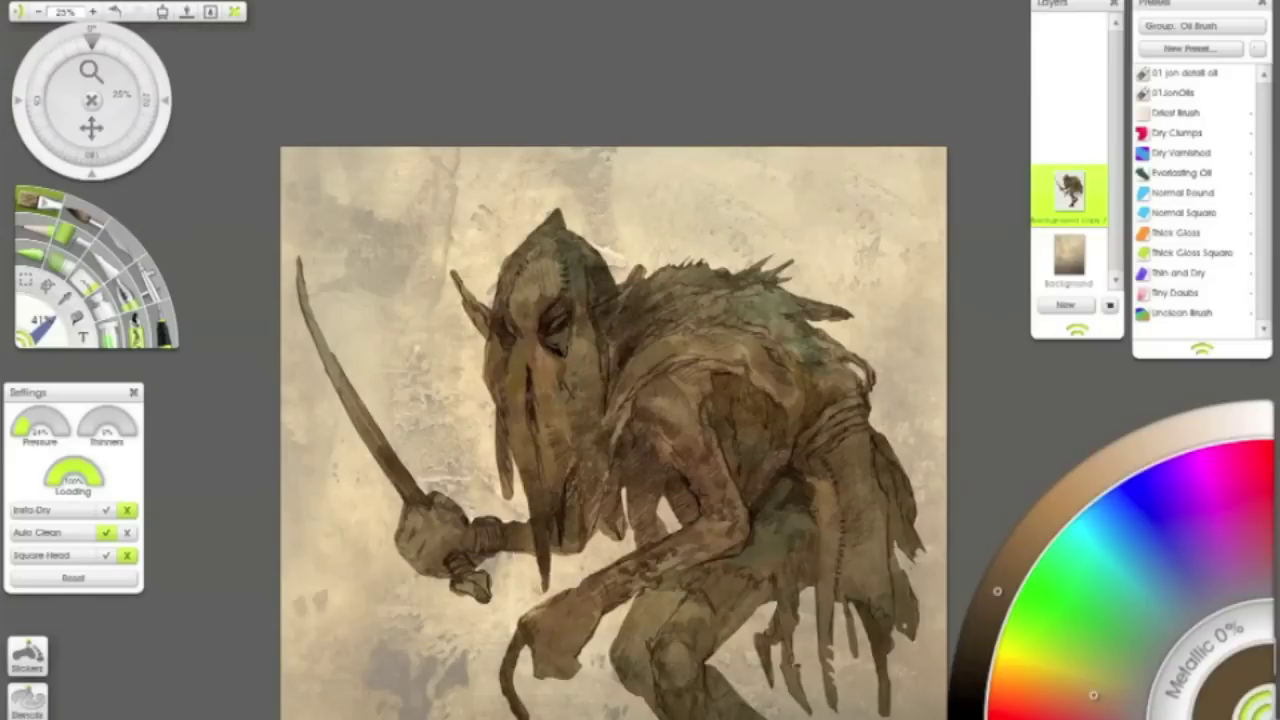
pyautogui.hotkey('ctrl', '+')
# Paint over the forehead and the dark back of the head with grey-green and sampled brown tones.
pyautogui.moveTo(997, 591); pyautogui.dragTo(1026, 541)
pyautogui.moveTo(527, 292)
pyautogui.mouseDown()
pyautogui.moveTo(509, 211)
pyautogui.moveTo(521, 212)
pyautogui.moveTo(514, 187)
pyautogui.moveTo(549, 271)
pyautogui.moveTo(546, 213)
pyautogui.moveTo(568, 229)
pyautogui.moveTo(571, 210)
pyautogui.moveTo(553, 221)
pyautogui.moveTo(543, 160)
pyautogui.moveTo(521, 131)
pyautogui.moveTo(515, 161)
pyautogui.moveTo(488, 115)
pyautogui.moveTo(570, 172)
pyautogui.moveTo(583, 212)
pyautogui.moveTo(565, 209)
pyautogui.moveTo(577, 214)
pyautogui.moveTo(580, 199)
pyautogui.moveTo(567, 180)
pyautogui.moveTo(554, 190)
pyautogui.moveTo(576, 191)
pyautogui.moveTo(546, 173)
pyautogui.moveTo(549, 192)
pyautogui.moveTo(558, 169)
pyautogui.moveTo(584, 218)
pyautogui.mouseUp()
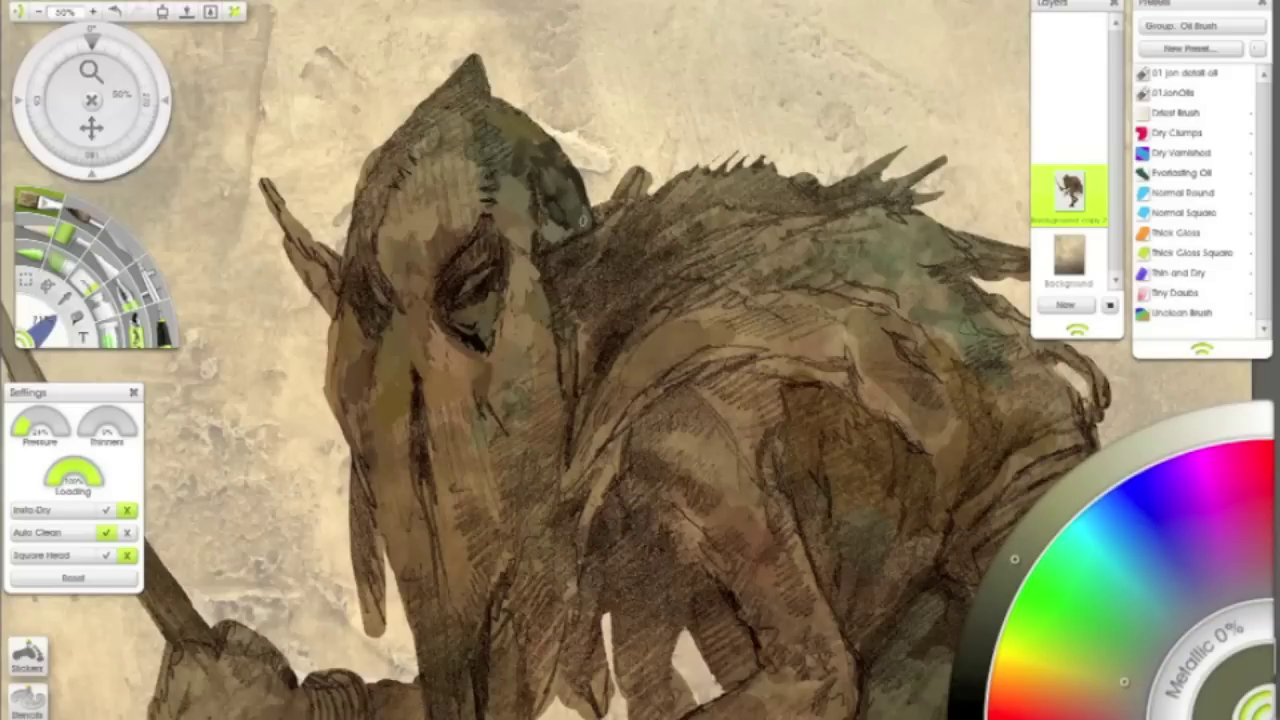
pyautogui.keyDown('alt'); pyautogui.click(575, 229); pyautogui.keyUp('alt')
pyautogui.moveTo(478, 213)
pyautogui.mouseDown()
pyautogui.moveTo(452, 198)
pyautogui.moveTo(484, 196)
pyautogui.moveTo(466, 150)
pyautogui.moveTo(445, 140)
pyautogui.moveTo(486, 136)
pyautogui.moveTo(484, 115)
pyautogui.moveTo(440, 100)
pyautogui.moveTo(505, 113)
pyautogui.moveTo(540, 138)
pyautogui.moveTo(576, 207)
pyautogui.mouseUp()
pyautogui.keyDown('alt'); pyautogui.click(452, 192); pyautogui.keyUp('alt')
pyautogui.keyDown('alt'); pyautogui.click(470, 108); pyautogui.keyUp('alt')
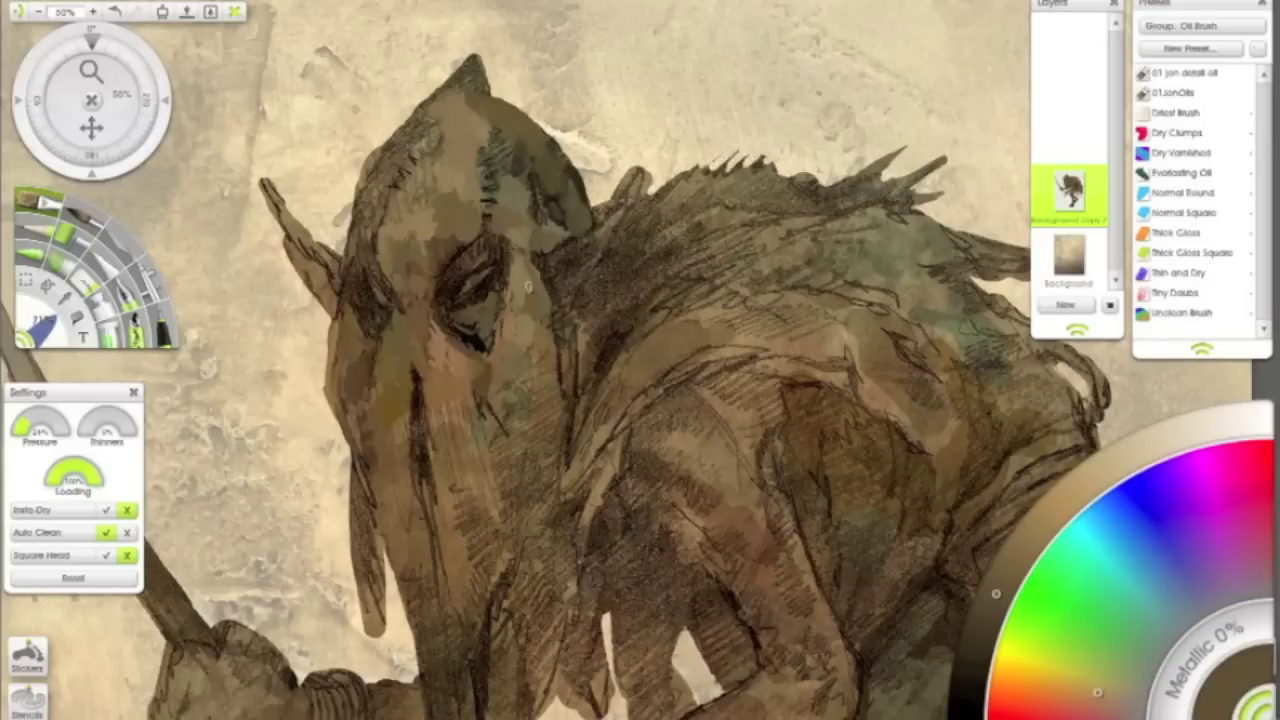
# Paint the upper edge of the goblin's shoulder with olive-brown oil tones sampled from the surrounding cloth.
pyautogui.keyDown('alt'); pyautogui.click(650, 332); pyautogui.keyUp('alt')
pyautogui.moveTo(660, 318)
pyautogui.mouseDown()
pyautogui.moveTo(718, 335)
pyautogui.moveTo(729, 323)
pyautogui.moveTo(711, 313)
pyautogui.moveTo(684, 347)
pyautogui.moveTo(660, 342)
pyautogui.moveTo(608, 405)
pyautogui.moveTo(695, 345)
pyautogui.mouseUp()
pyautogui.keyDown('alt'); pyautogui.click(692, 325); pyautogui.keyUp('alt')
pyautogui.moveTo(627, 402)
pyautogui.mouseDown()
pyautogui.moveTo(739, 347)
pyautogui.moveTo(652, 384)
pyautogui.moveTo(640, 416)
pyautogui.mouseUp()
pyautogui.keyDown('alt'); pyautogui.click(720, 333); pyautogui.keyUp('alt')
pyautogui.keyDown('alt'); pyautogui.click(683, 383); pyautogui.keyUp('alt')
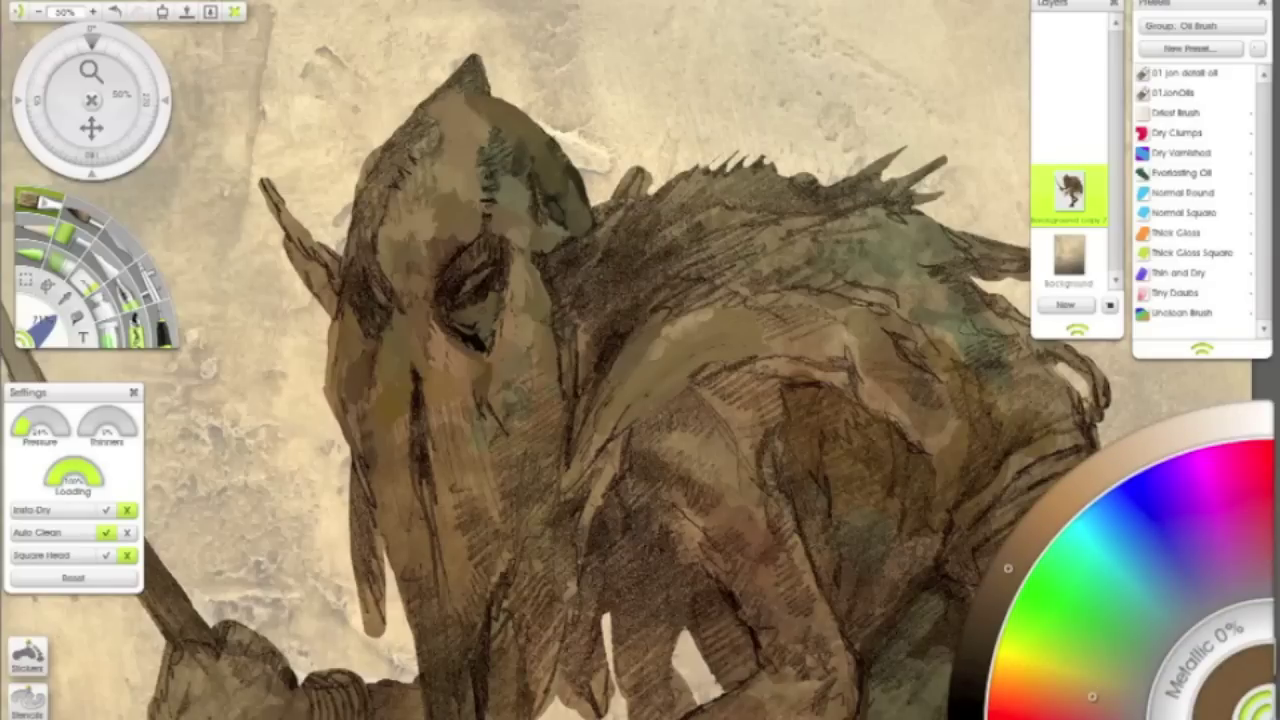
# Paint the side of the goblin's face next to the shoulder with sampled olive-brown oil strokes.
pyautogui.keyDown('alt'); pyautogui.click(697, 372); pyautogui.keyUp('alt')
pyautogui.moveTo(697, 372)
pyautogui.mouseDown()
pyautogui.moveTo(574, 406)
pyautogui.moveTo(581, 370)
pyautogui.moveTo(601, 378)
pyautogui.moveTo(563, 439)
pyautogui.moveTo(567, 410)
pyautogui.moveTo(547, 376)
pyautogui.moveTo(541, 483)
pyautogui.moveTo(542, 388)
pyautogui.moveTo(560, 415)
pyautogui.moveTo(566, 352)
pyautogui.moveTo(550, 479)
pyautogui.moveTo(581, 394)
pyautogui.mouseUp()
pyautogui.keyDown('alt'); pyautogui.click(566, 408); pyautogui.keyUp('alt')
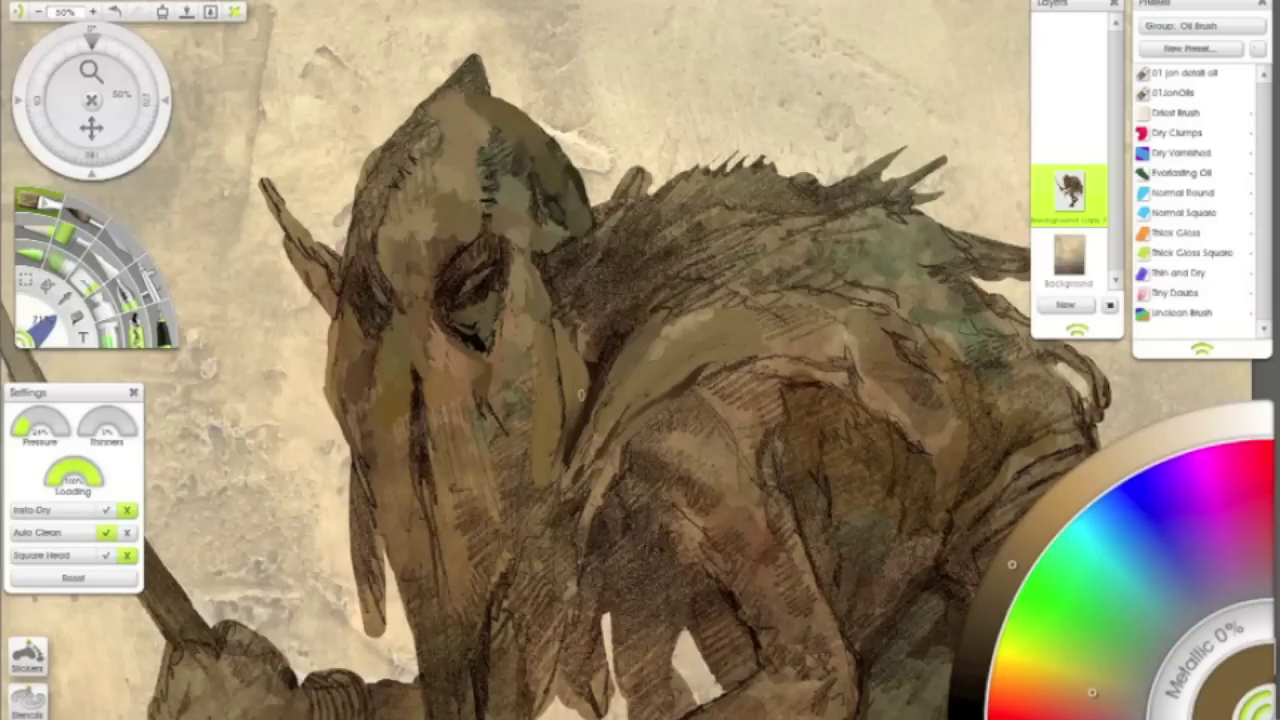
# Paint the crown and forehead of the goblin's head with sampled olive and grey-green tones.
pyautogui.scroll(-5, 557, 187)
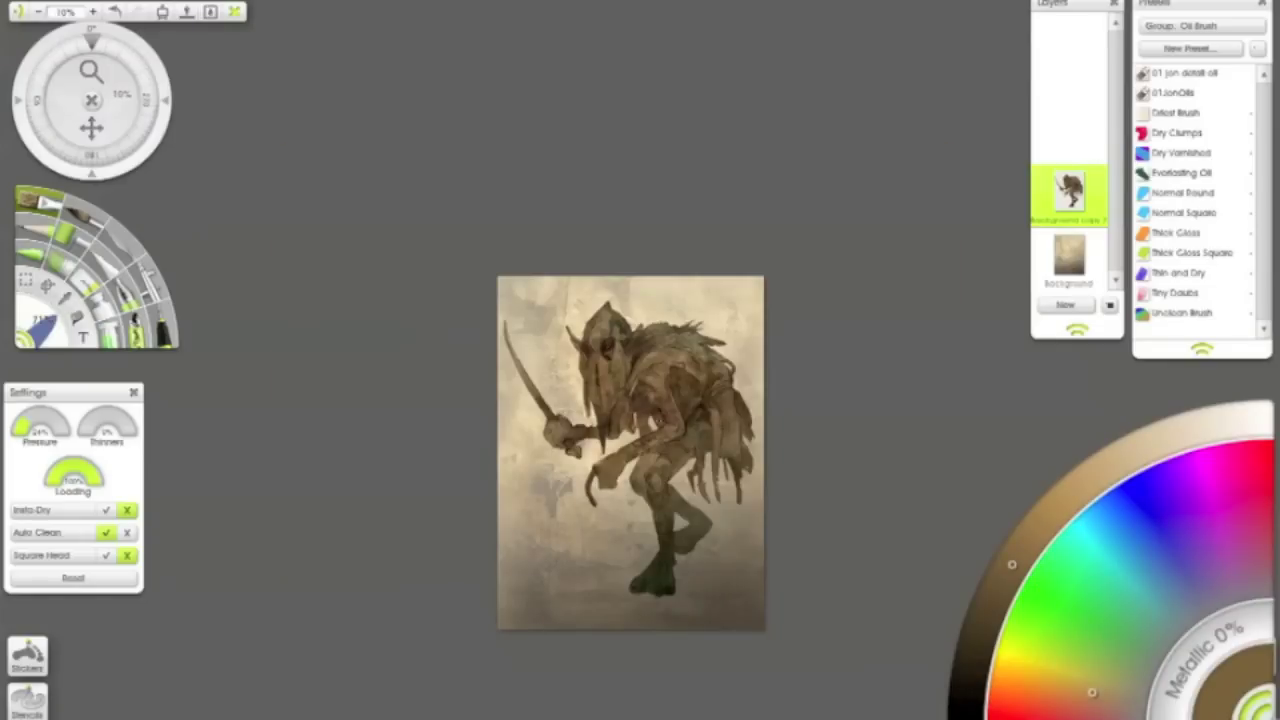
pyautogui.scroll(2, 643, 362)
pyautogui.keyDown('alt'); pyautogui.click(557, 222); pyautogui.keyUp('alt')
pyautogui.keyDown('alt'); pyautogui.click(560, 235); pyautogui.keyUp('alt')
pyautogui.keyDown('alt'); pyautogui.click(566, 245); pyautogui.keyUp('alt')
pyautogui.keyDown('alt'); pyautogui.click(572, 262); pyautogui.keyUp('alt')
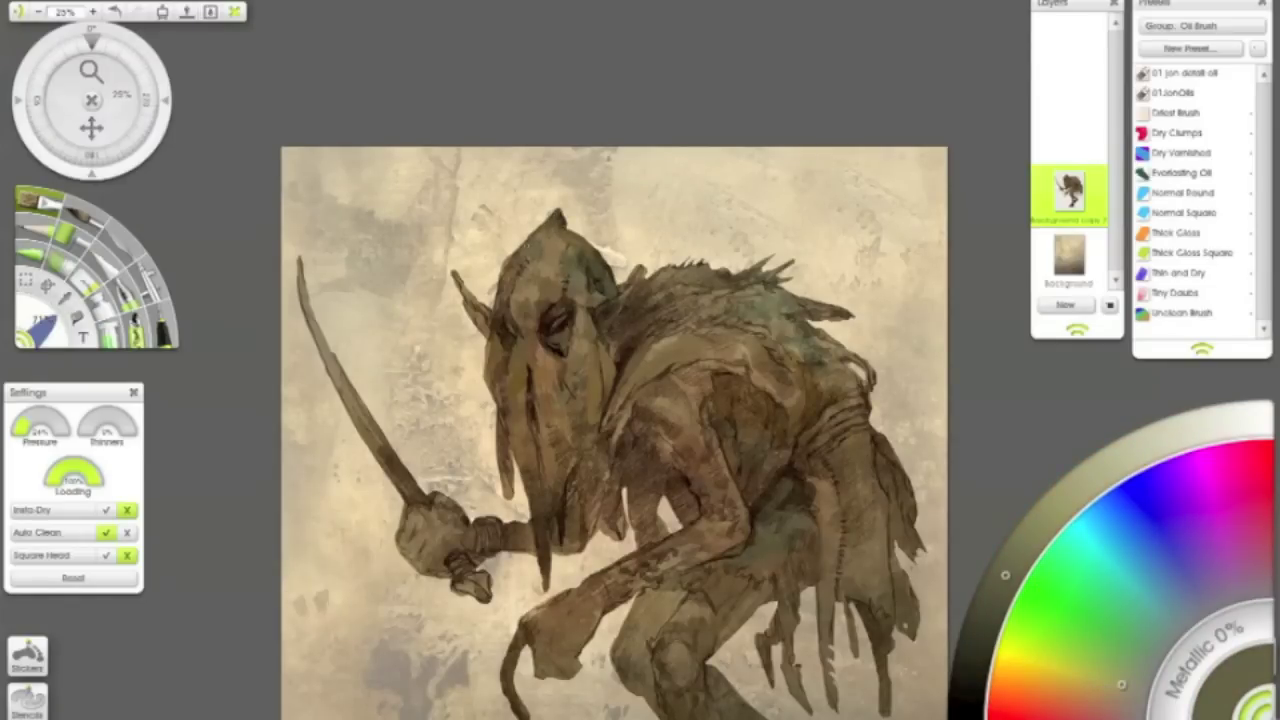
pyautogui.keyDown('alt'); pyautogui.click(531, 279); pyautogui.keyUp('alt')
pyautogui.keyDown('alt'); pyautogui.click(554, 286); pyautogui.keyUp('alt')
# Paint the shaggy mane behind the head with sampled dark brown and grey-green oil strokes.
pyautogui.keyDown('alt'); pyautogui.click(682, 322); pyautogui.keyUp('alt')
pyautogui.keyDown('alt'); pyautogui.click(650, 329); pyautogui.keyUp('alt')
pyautogui.keyDown('alt'); pyautogui.click(684, 273); pyautogui.keyUp('alt')
pyautogui.keyDown('alt'); pyautogui.click(680, 280); pyautogui.keyUp('alt')
# Deepen both of the goblin's eye sockets with near-black oil strokes and sample a mid-brown from the face.
pyautogui.keyDown('alt'); pyautogui.click(547, 305); pyautogui.keyUp('alt')
pyautogui.keyDown('alt'); pyautogui.click(550, 300); pyautogui.keyUp('alt')
pyautogui.keyDown('alt'); pyautogui.click(545, 308); pyautogui.keyUp('alt')
pyautogui.keyDown('alt'); pyautogui.click(548, 303); pyautogui.keyUp('alt')
pyautogui.moveTo(570, 304); pyautogui.dragTo(516, 344)
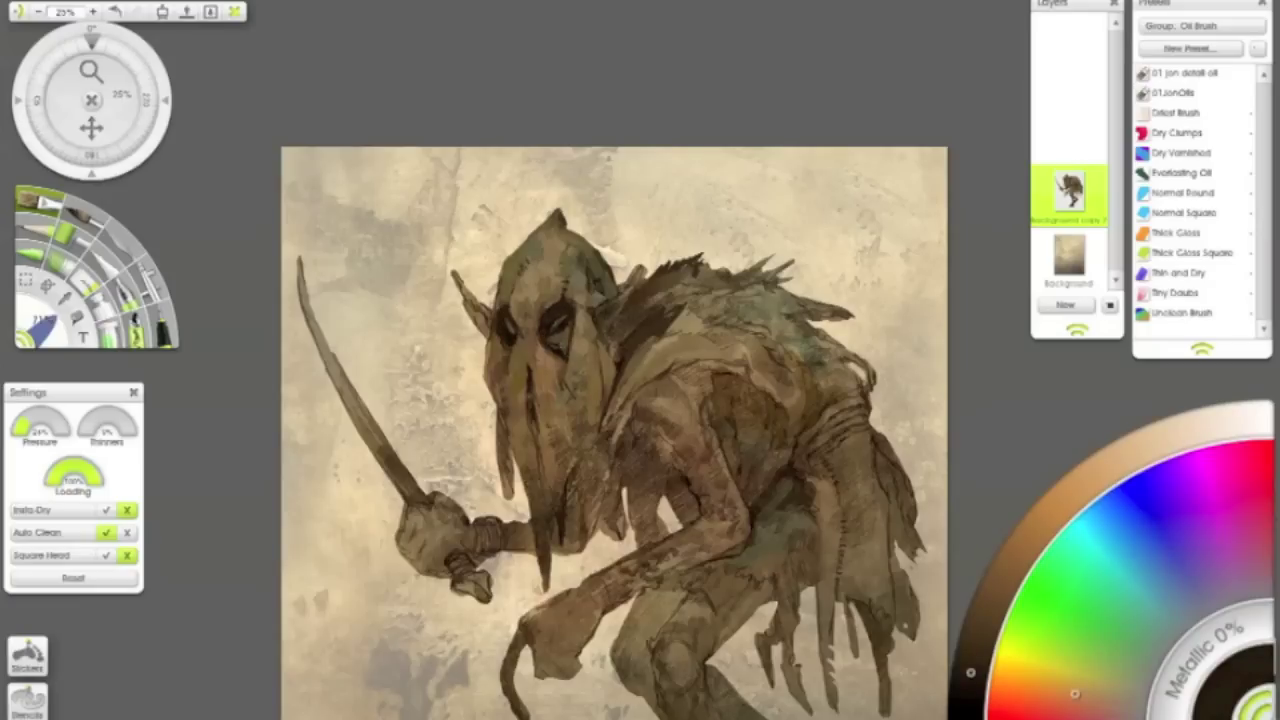
pyautogui.keyDown('alt'); pyautogui.click(564, 322); pyautogui.keyUp('alt')
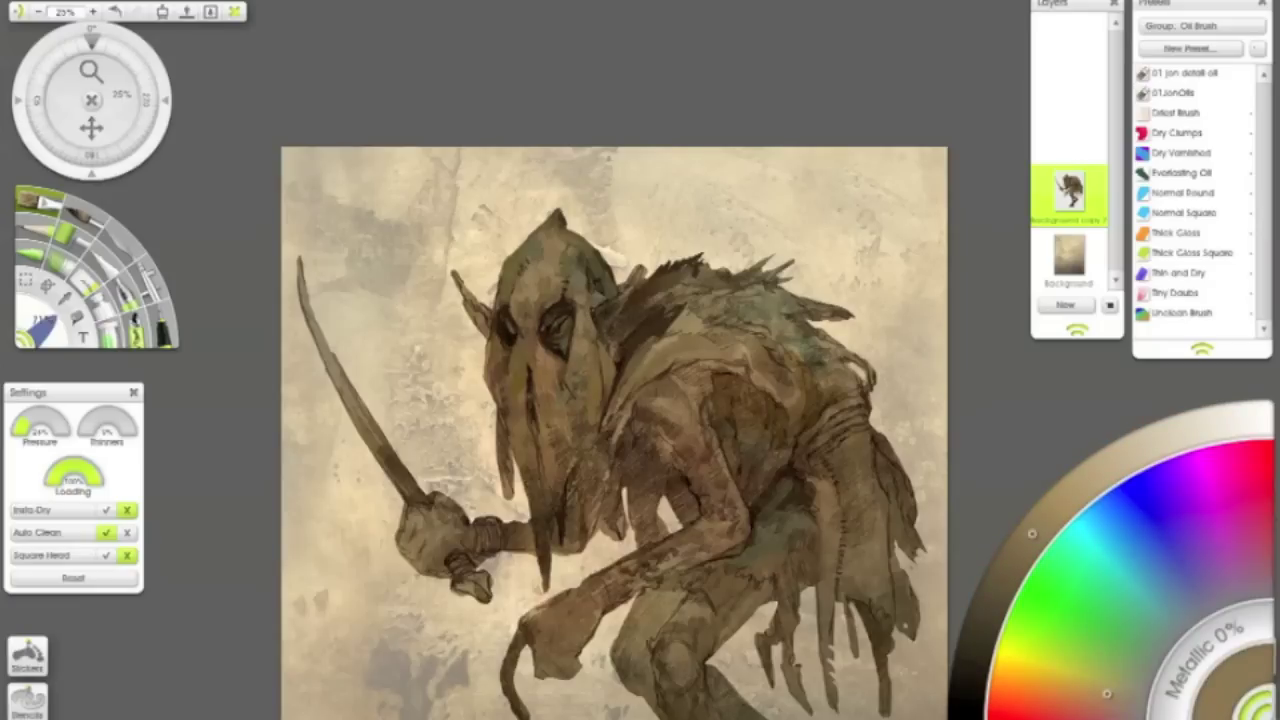
# Paint the goblin's shoulder and upper arm with dark reddish-brown shadows and sampled mid-brown tones.
pyautogui.moveTo(640, 420); pyautogui.dragTo(592, 350)
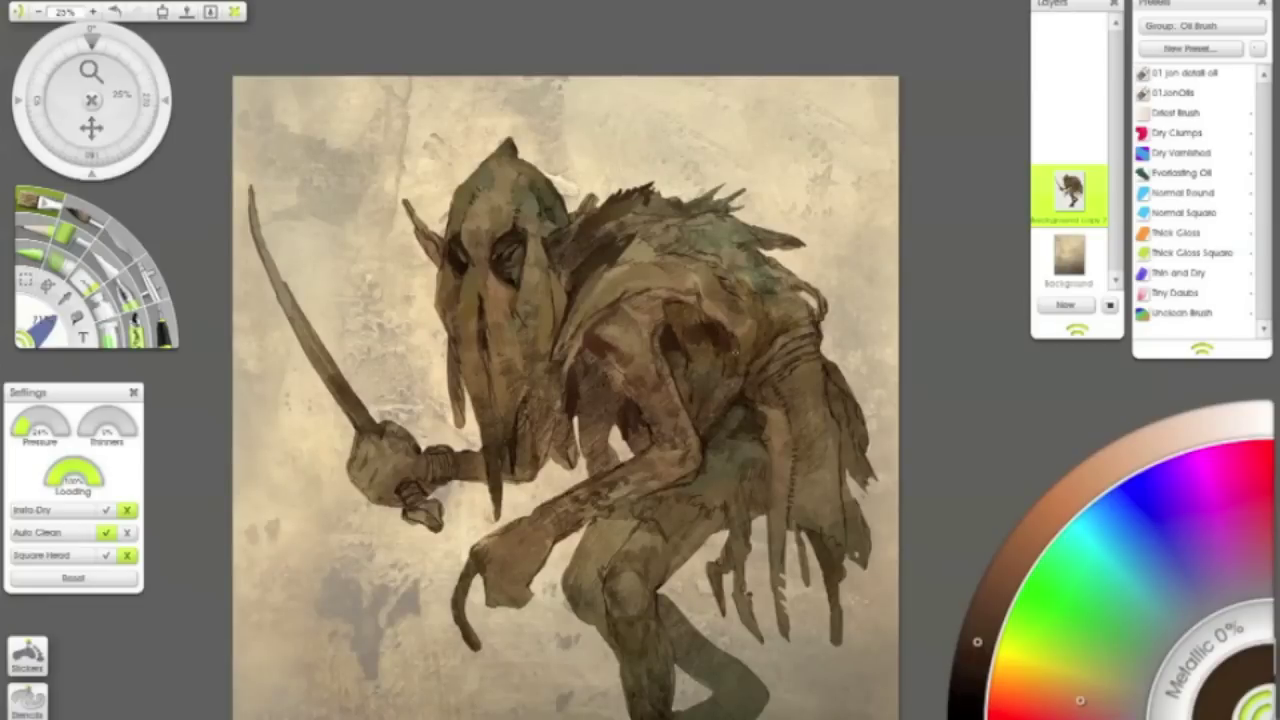
pyautogui.keyDown('alt'); pyautogui.click(662, 393); pyautogui.keyUp('alt')
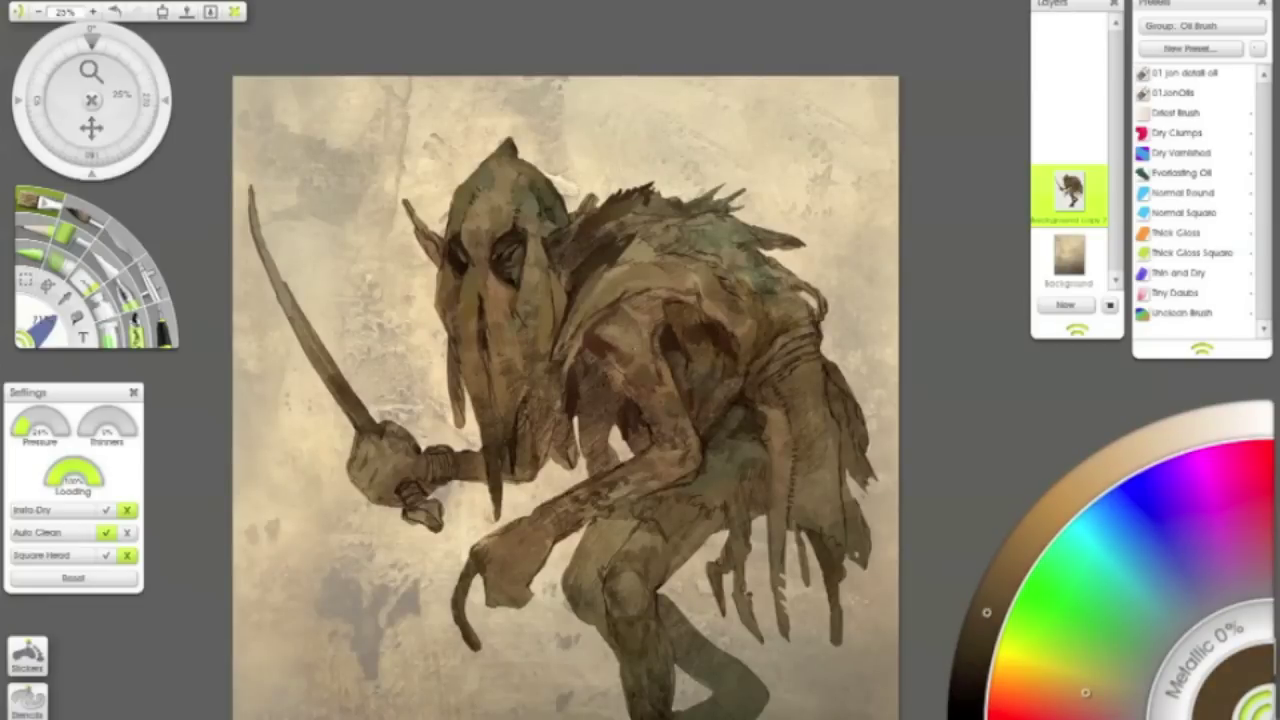
pyautogui.keyDown('alt'); pyautogui.click(606, 345); pyautogui.keyUp('alt')
pyautogui.keyDown('alt'); pyautogui.click(650, 420); pyautogui.keyUp('alt')
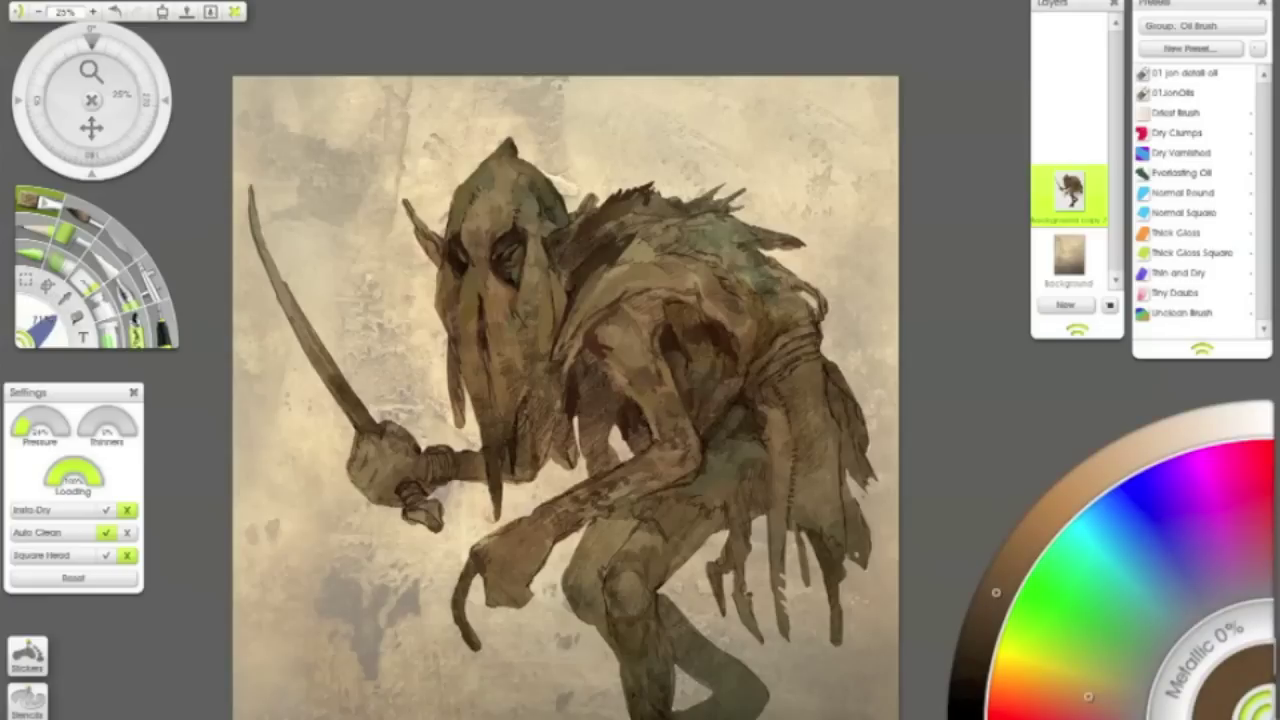
pyautogui.keyDown('alt'); pyautogui.click(620, 306); pyautogui.keyUp('alt')
pyautogui.keyDown('alt'); pyautogui.click(688, 320); pyautogui.keyUp('alt')
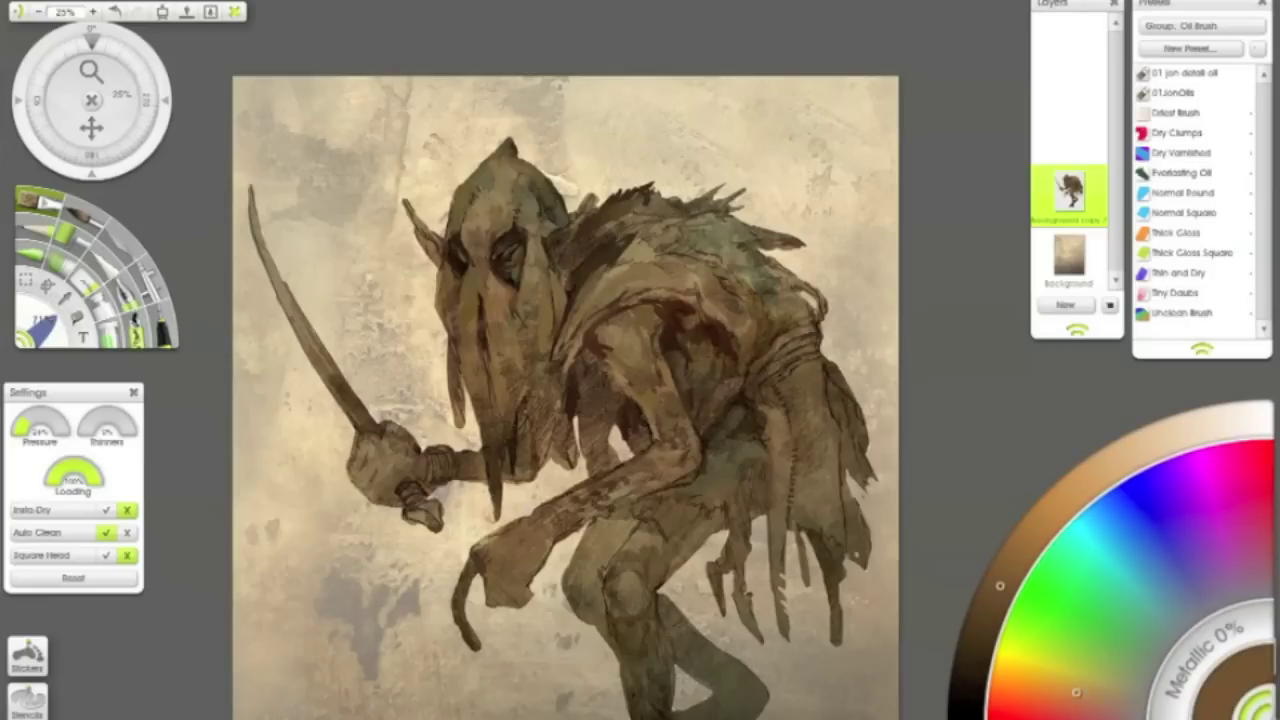
# Paint the goblin's forearm and the hanging cloth above it with sampled warm and olive browns.
pyautogui.hotkey('ctrl', '-')
pyautogui.hotkey('ctrl', '+')
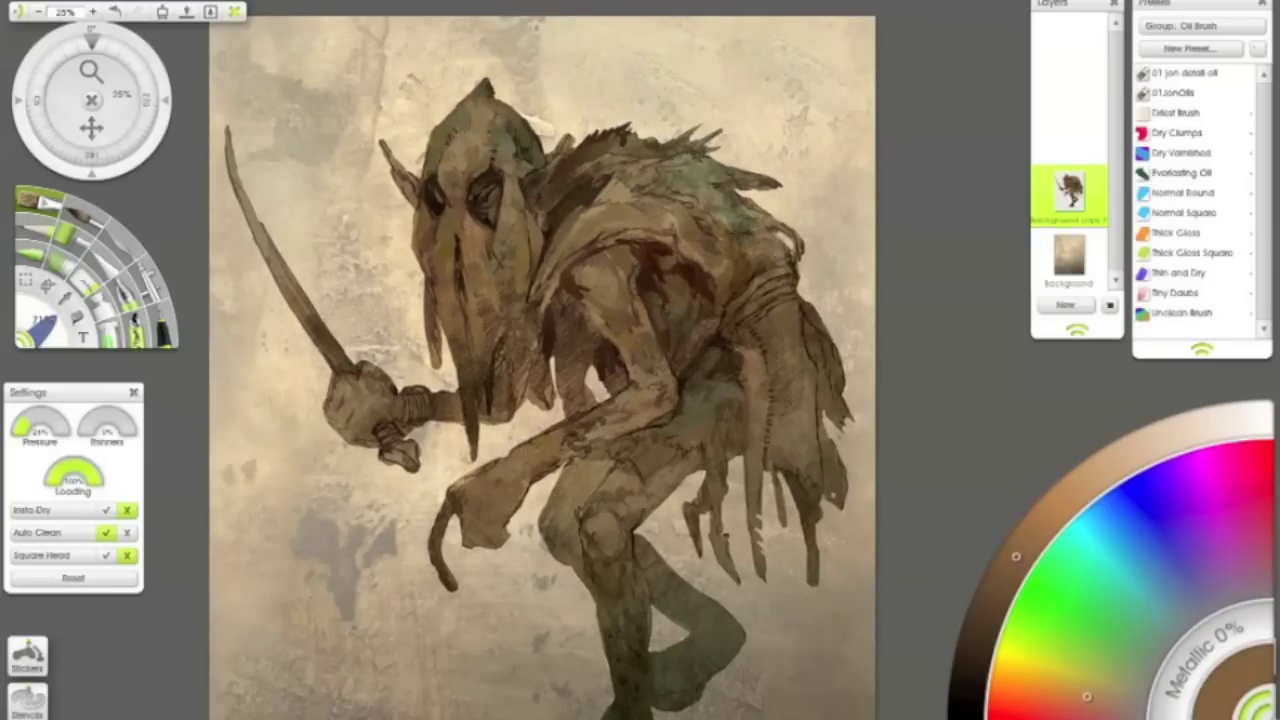
pyautogui.keyDown('alt'); pyautogui.click(559, 434); pyautogui.keyUp('alt')
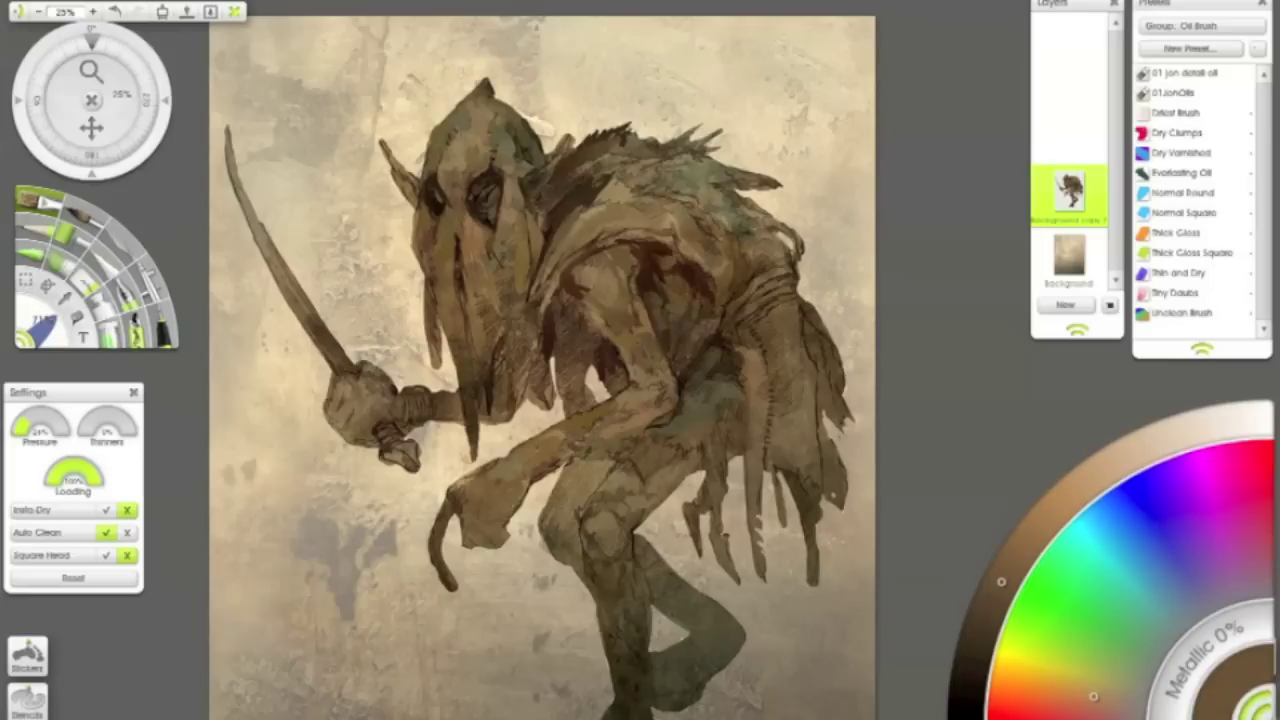
pyautogui.keyDown('alt'); pyautogui.click(565, 377); pyautogui.keyUp('alt')
pyautogui.keyDown('alt'); pyautogui.click(582, 380); pyautogui.keyUp('alt')
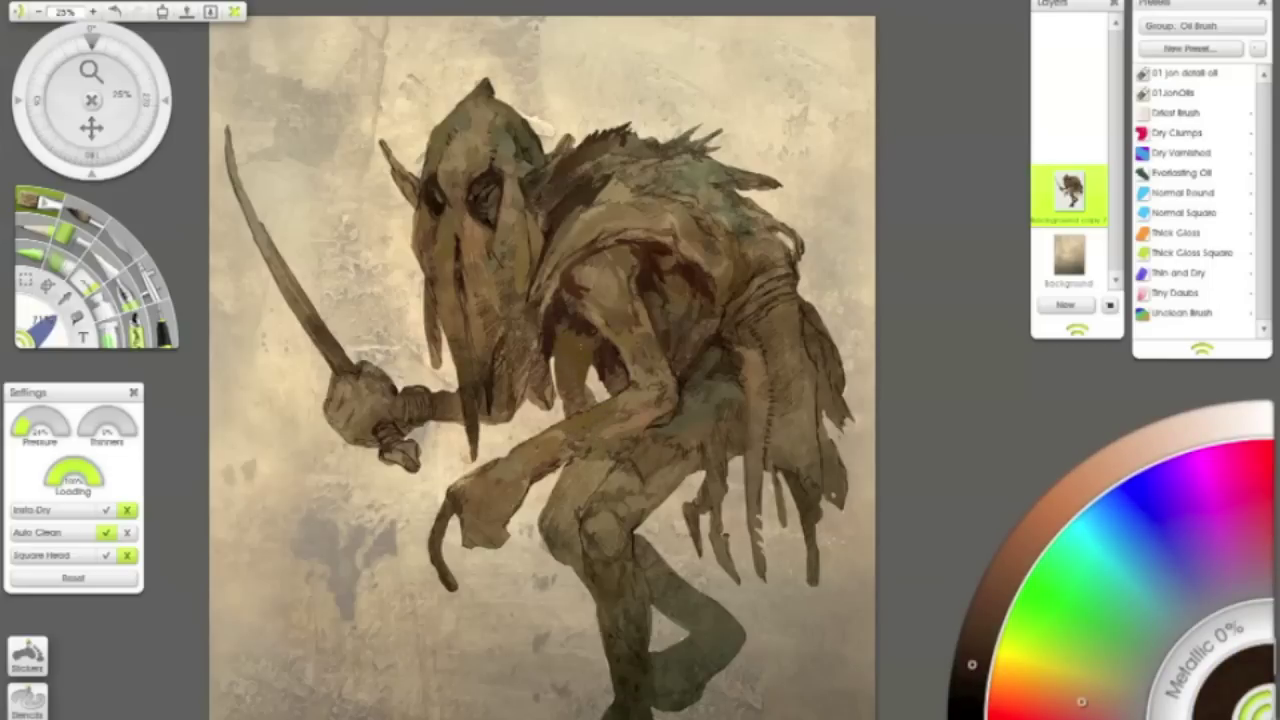
# Paint the wrapped folds at the goblin's waist with dark brown and the fur along the back with grey-green.
pyautogui.keyDown('alt'); pyautogui.click(676, 335); pyautogui.keyUp('alt')
pyautogui.keyDown('alt'); pyautogui.click(746, 271); pyautogui.keyUp('alt')
pyautogui.keyDown('alt'); pyautogui.click(740, 269); pyautogui.keyUp('alt')
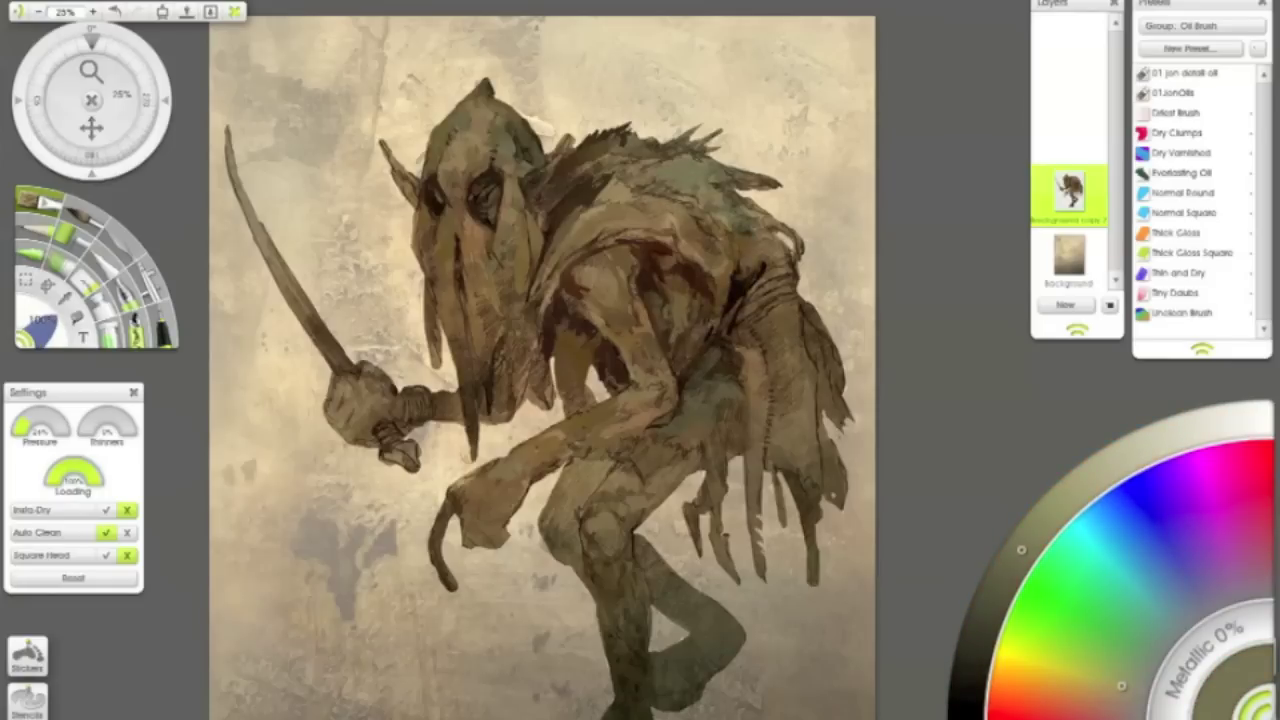
pyautogui.keyDown('alt'); pyautogui.click(649, 150); pyautogui.keyUp('alt')
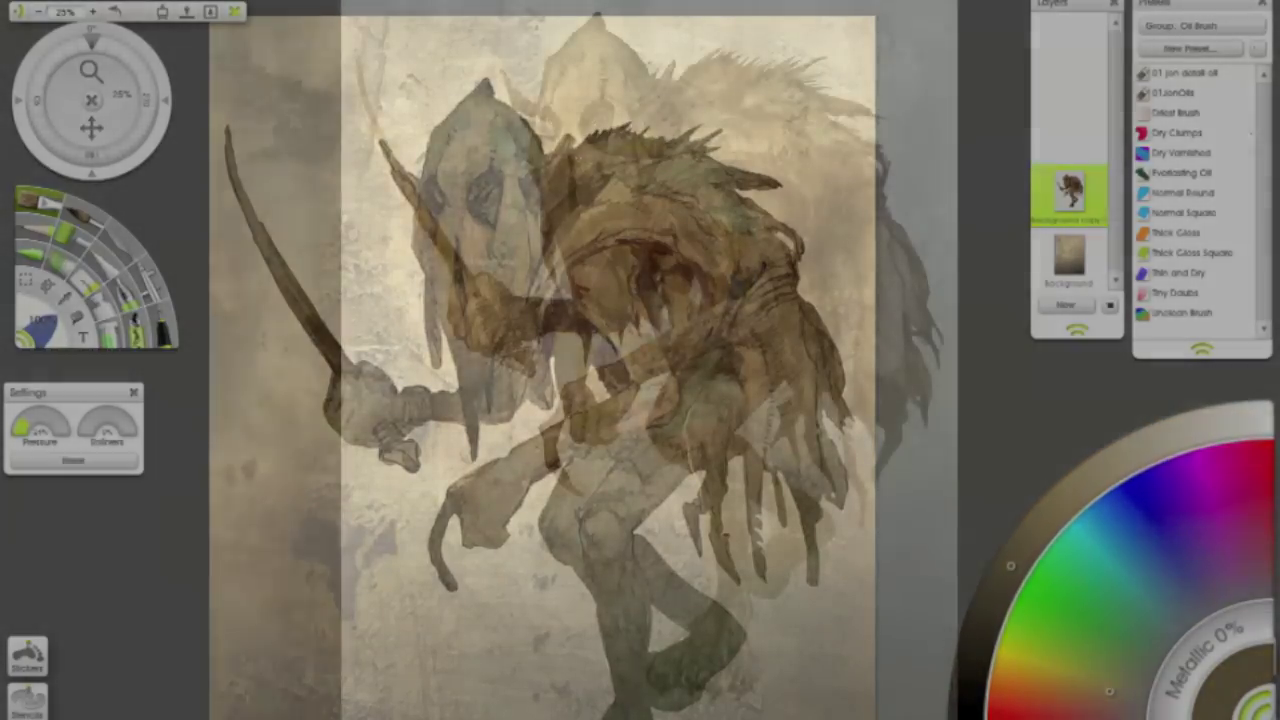